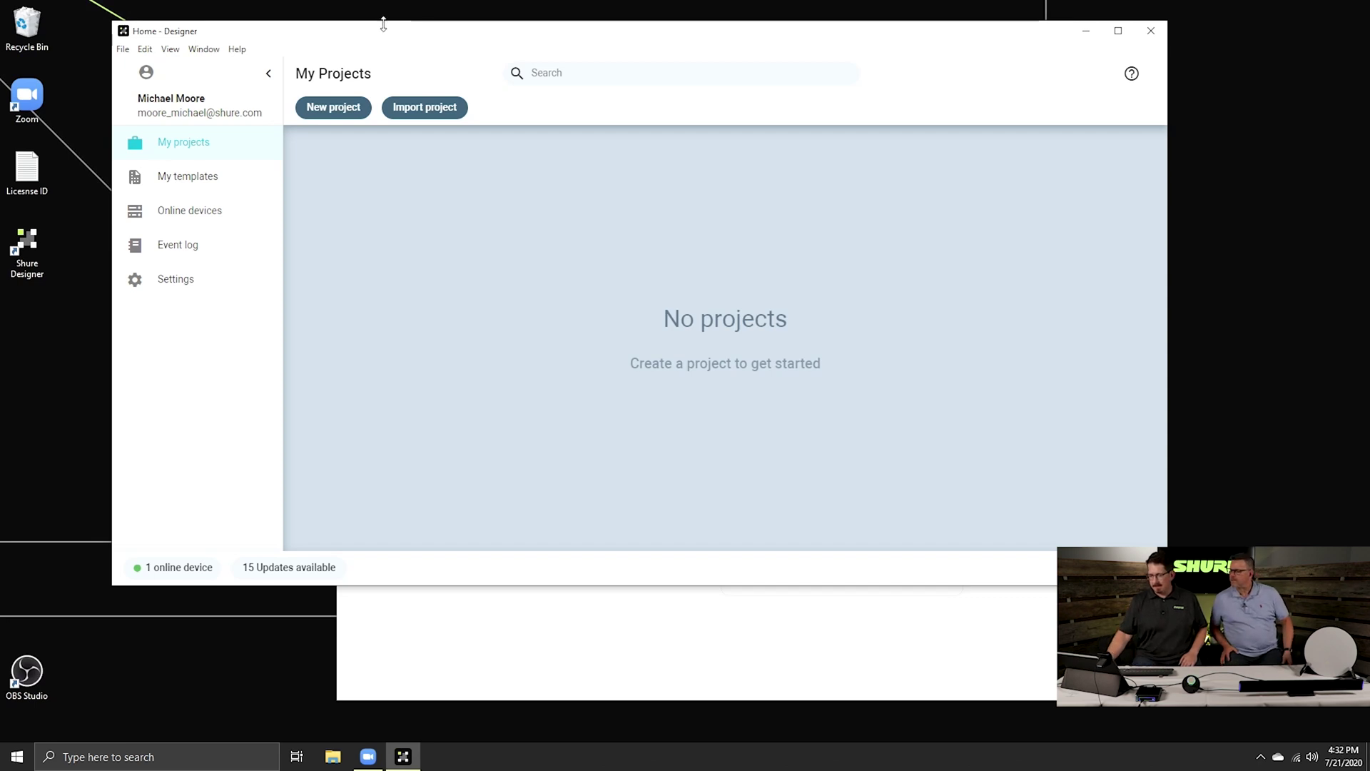
# Step: Initialize all four newly detected devices listed under Online devices
pyautogui.click(204, 213)
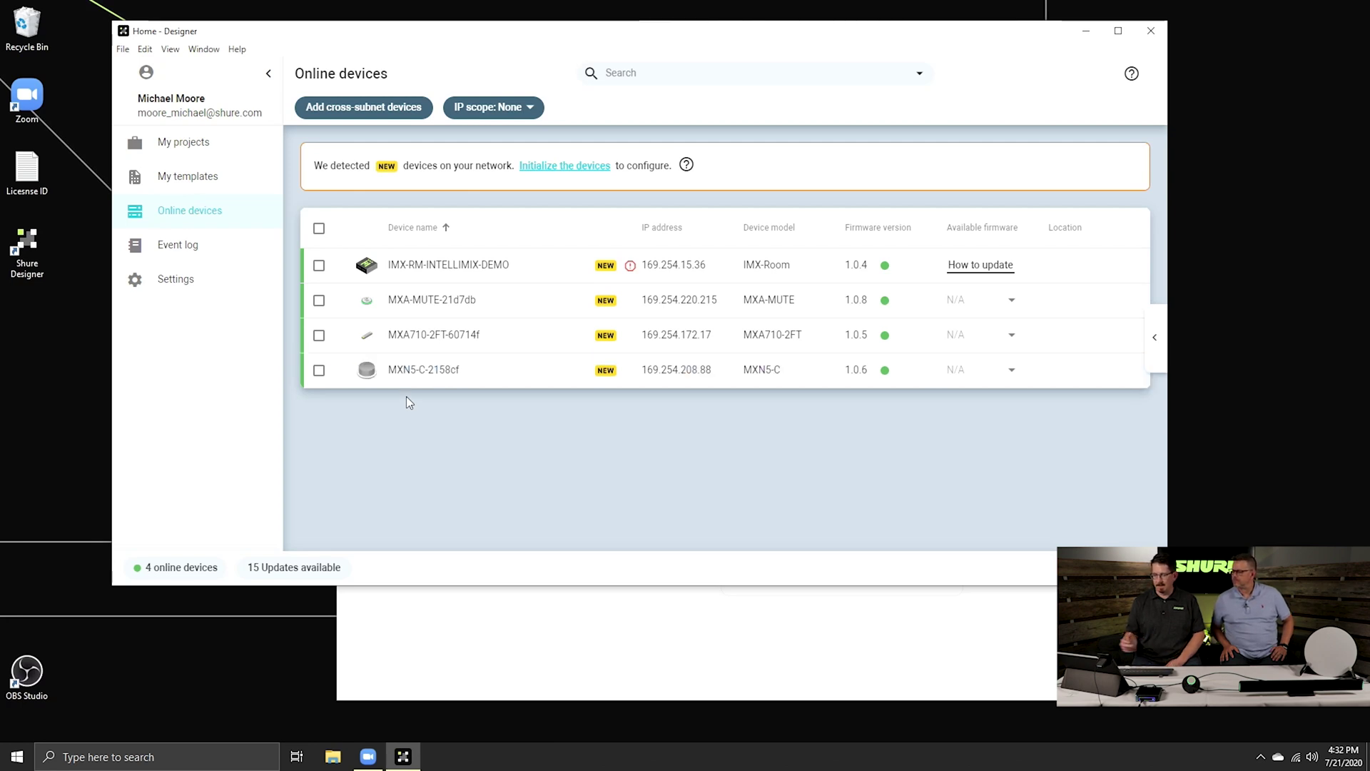
pyautogui.click(557, 167)
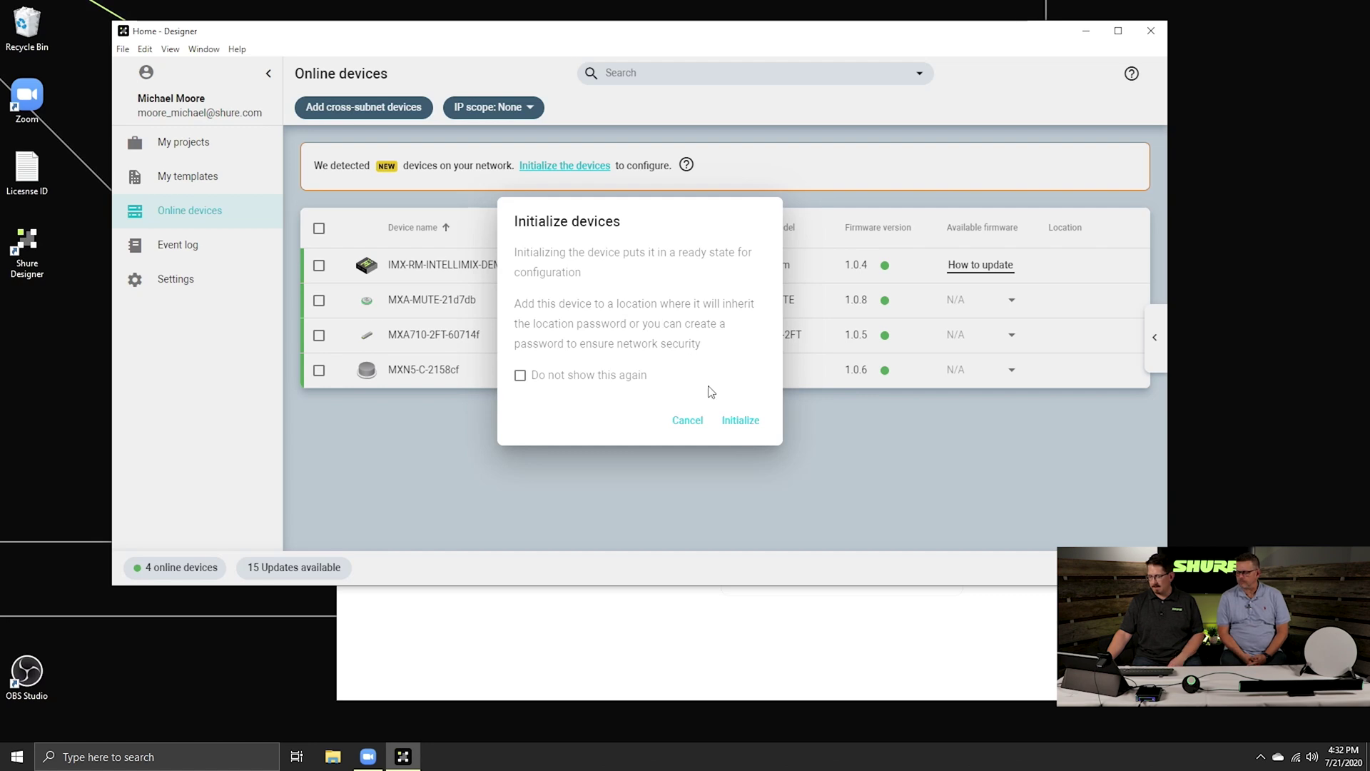
pyautogui.click(743, 421)
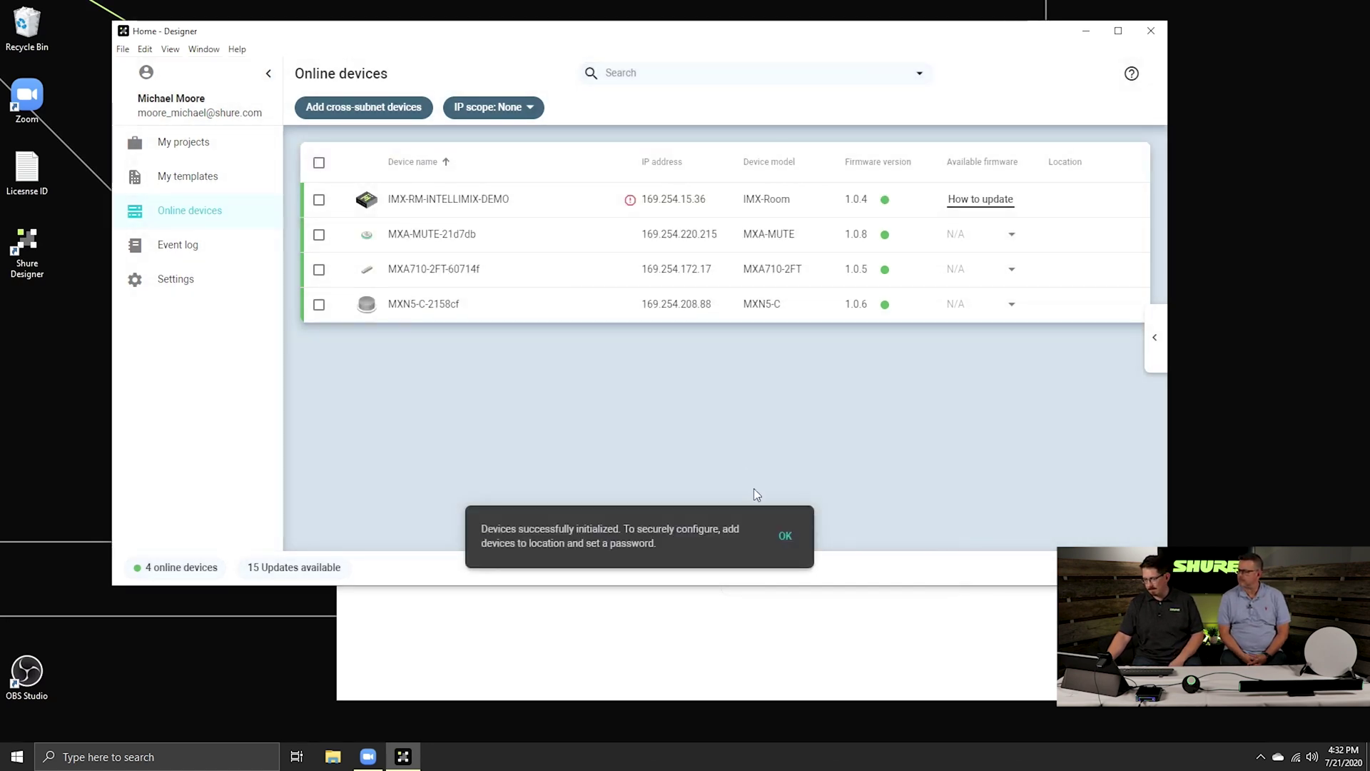
pyautogui.click(785, 537)
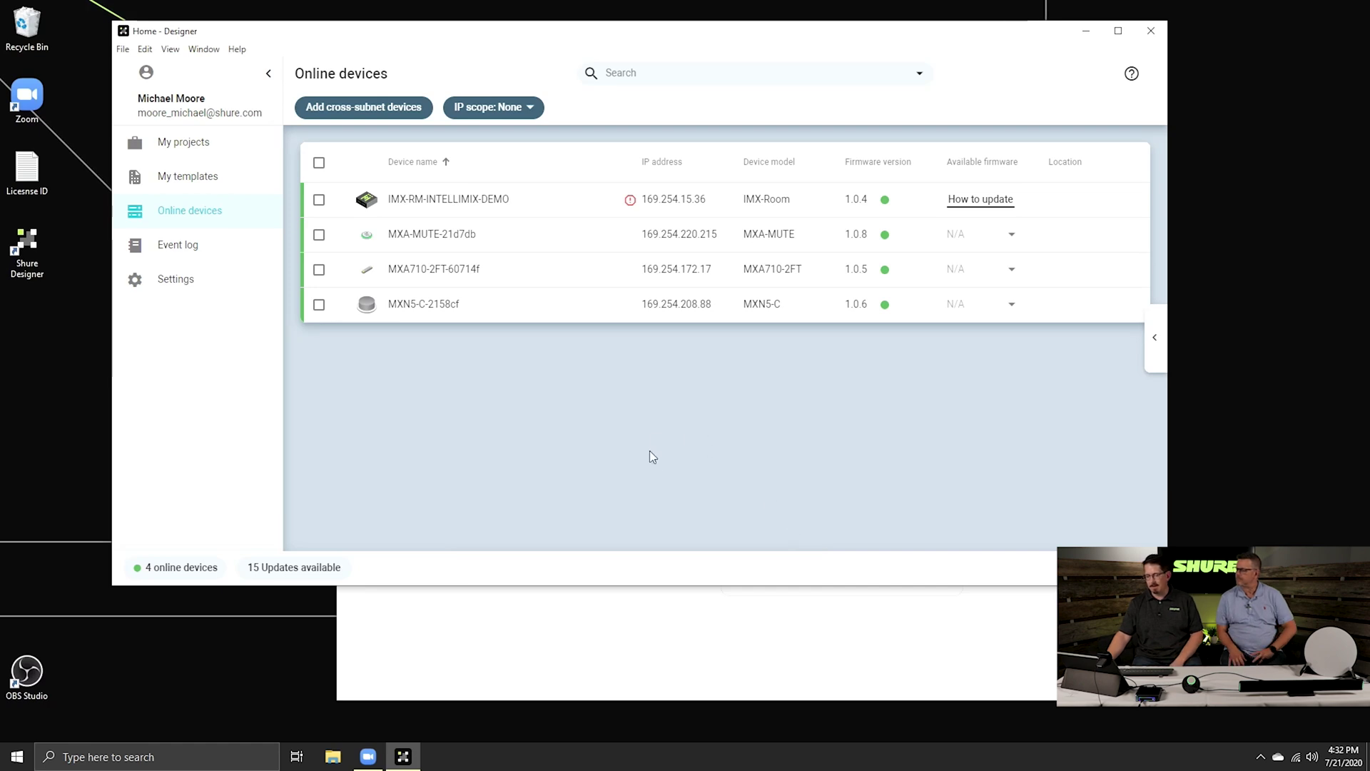
# Step: Create a new project named 'HWPco HQ'
pyautogui.click(183, 145)
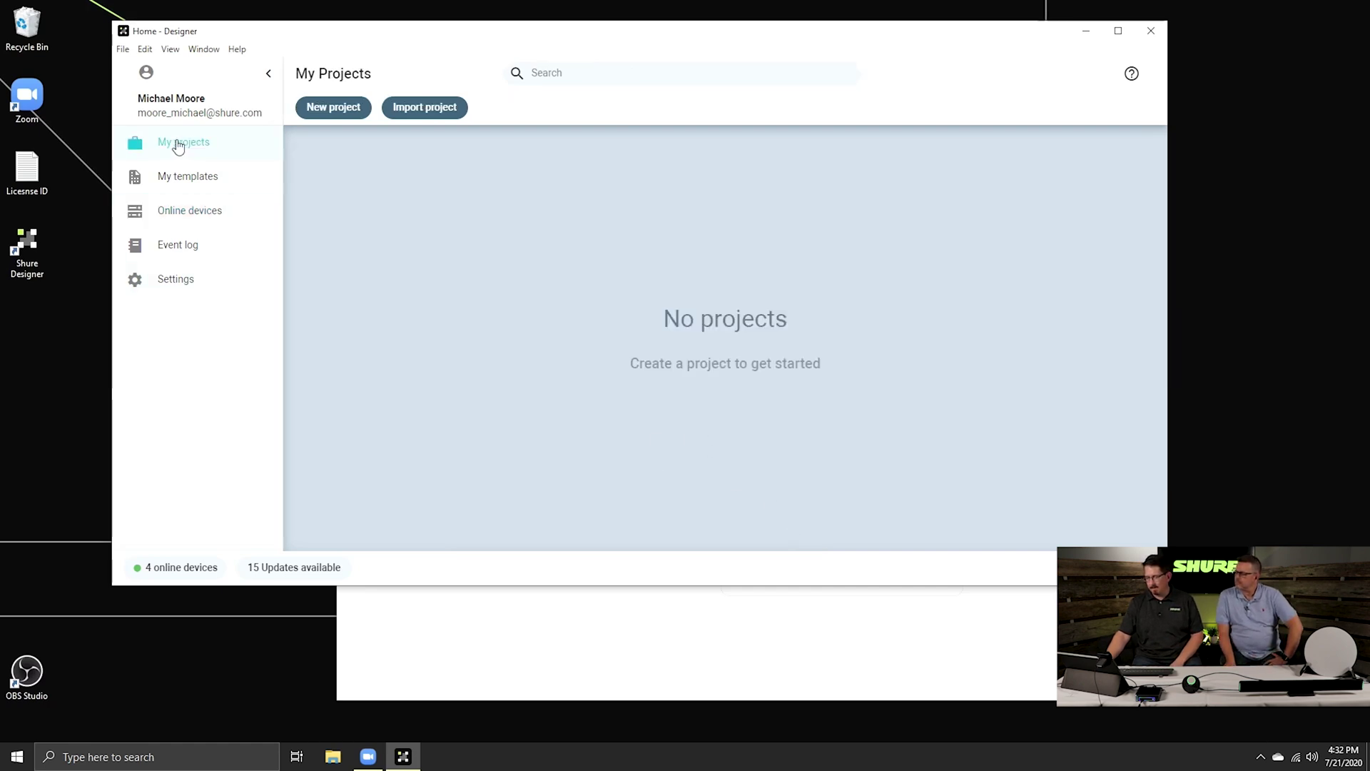
pyautogui.click(333, 106)
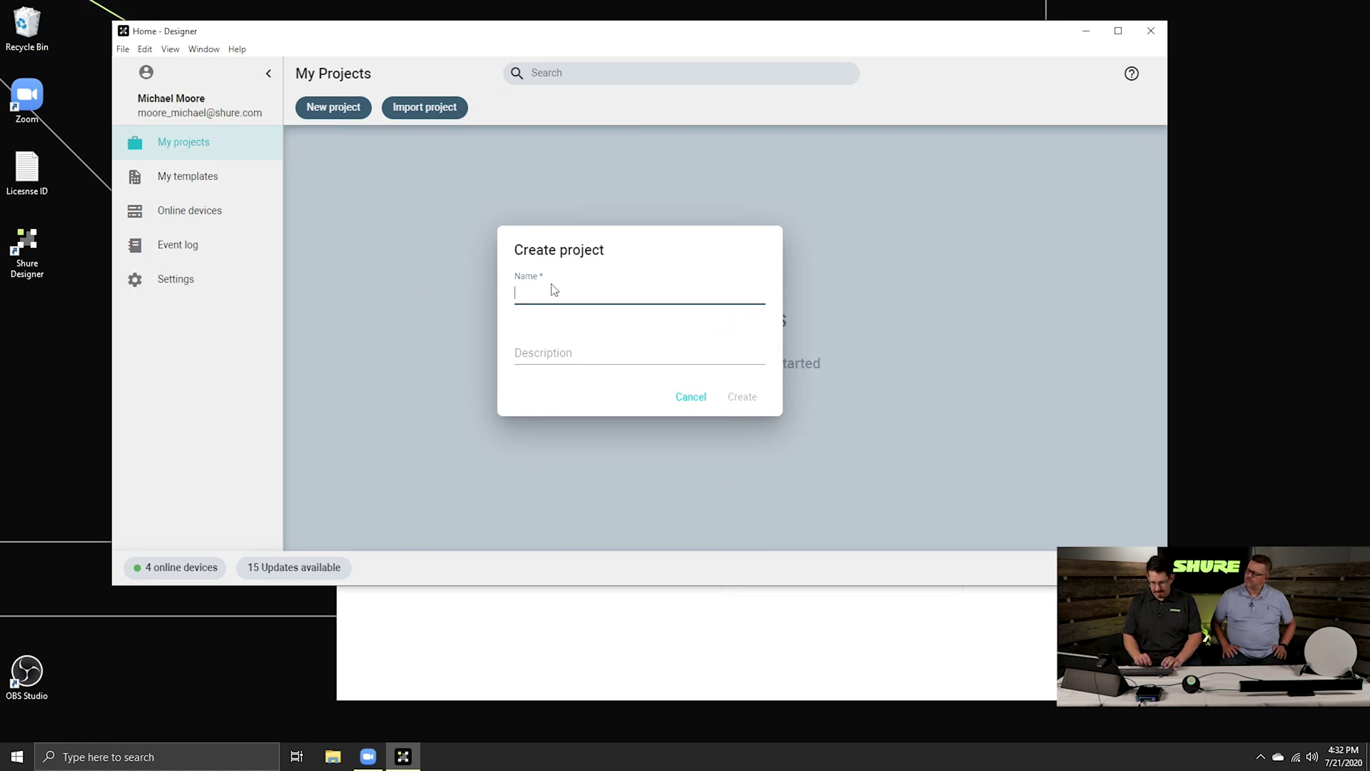
pyautogui.write('HWP')
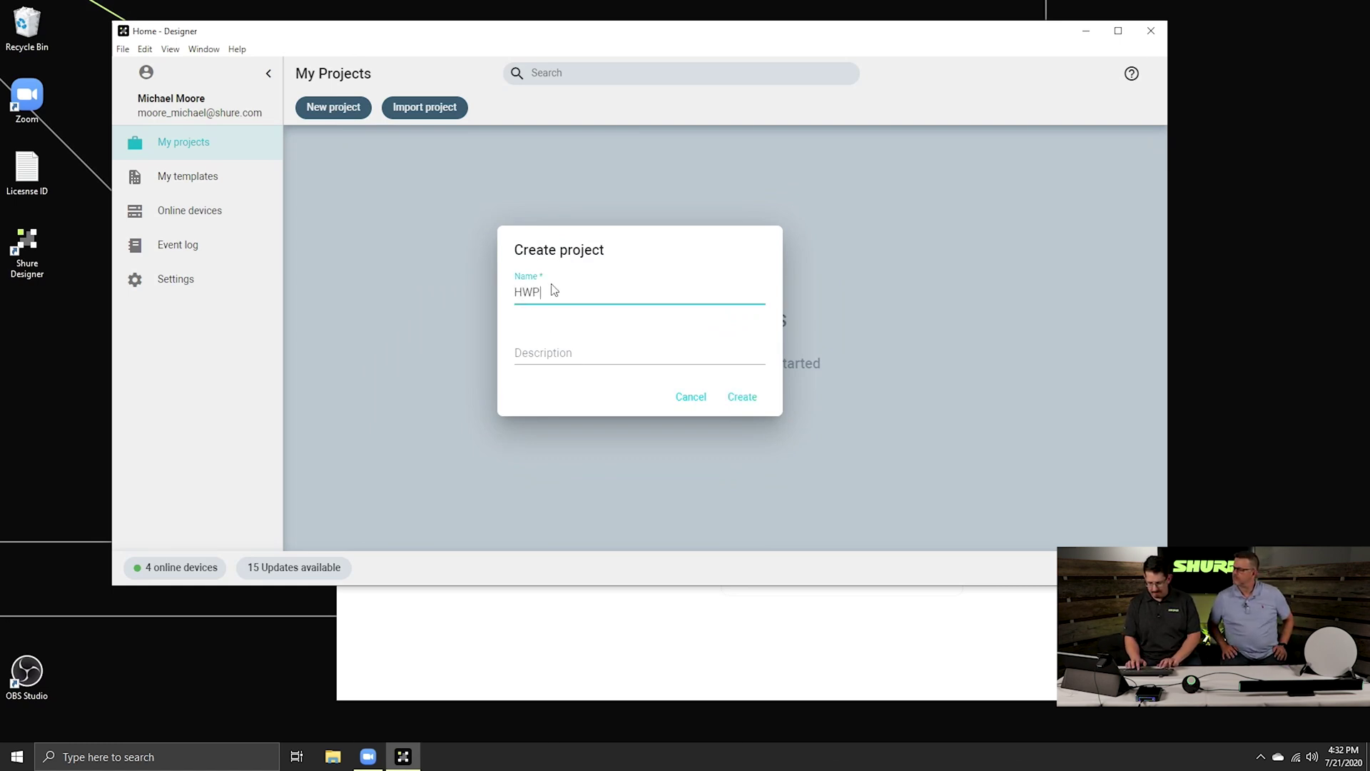
pyautogui.write('cds')
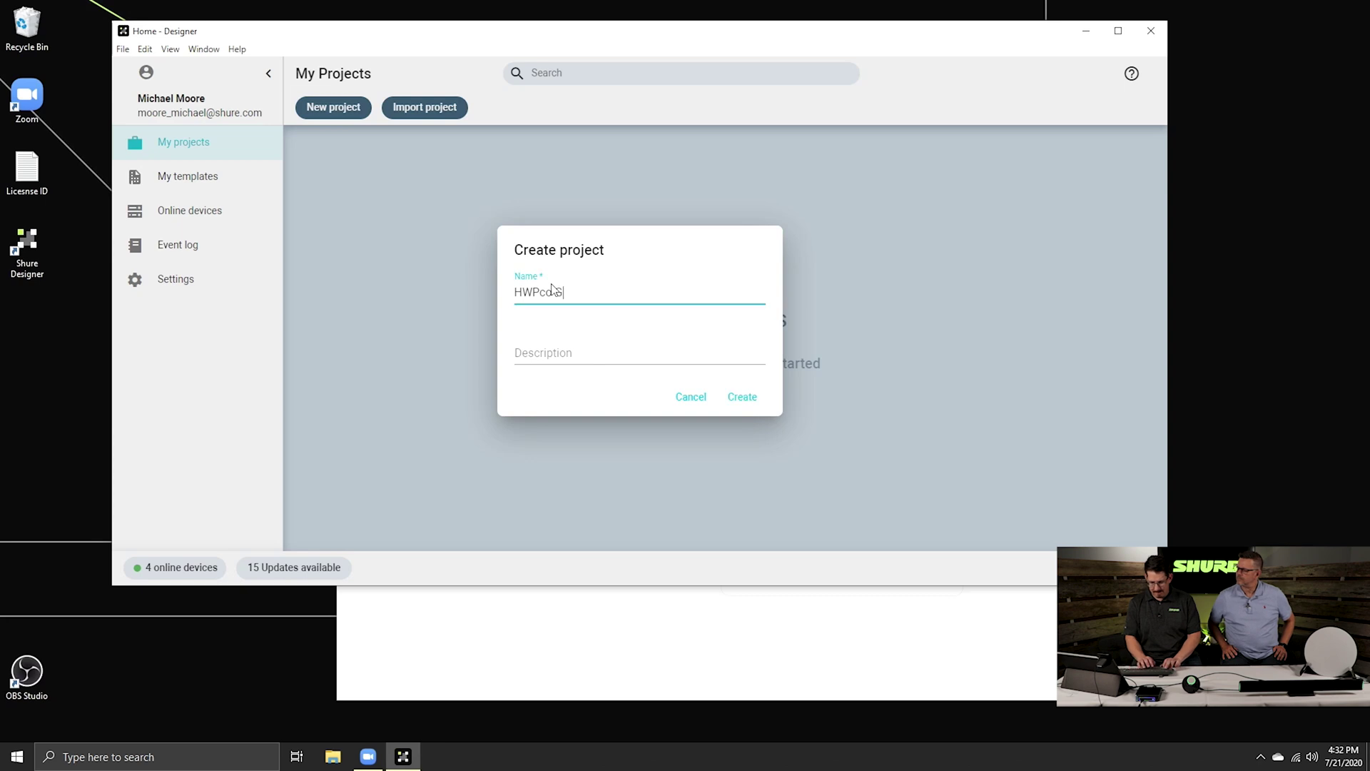
pyautogui.press('BackSpace')
pyautogui.write('HQ')
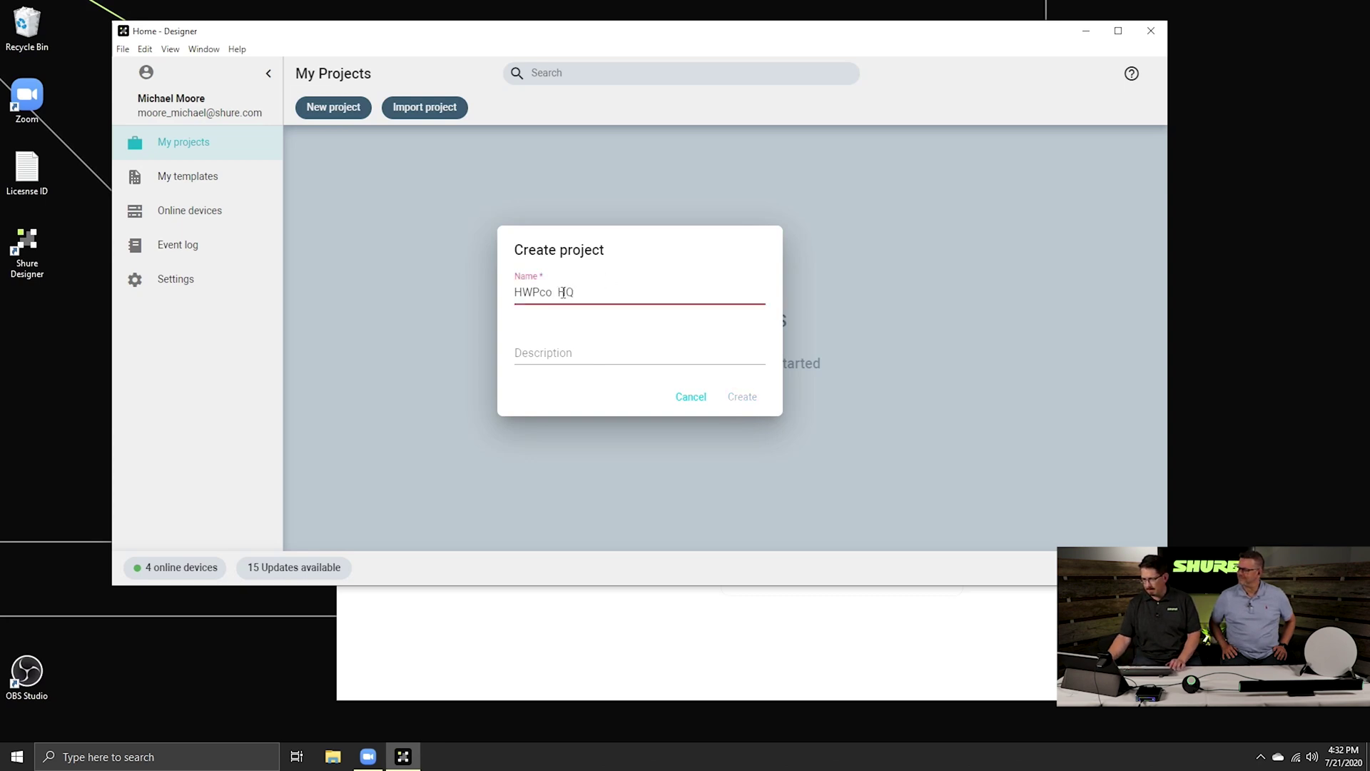
pyautogui.press('BackSpace')
pyautogui.write('-')
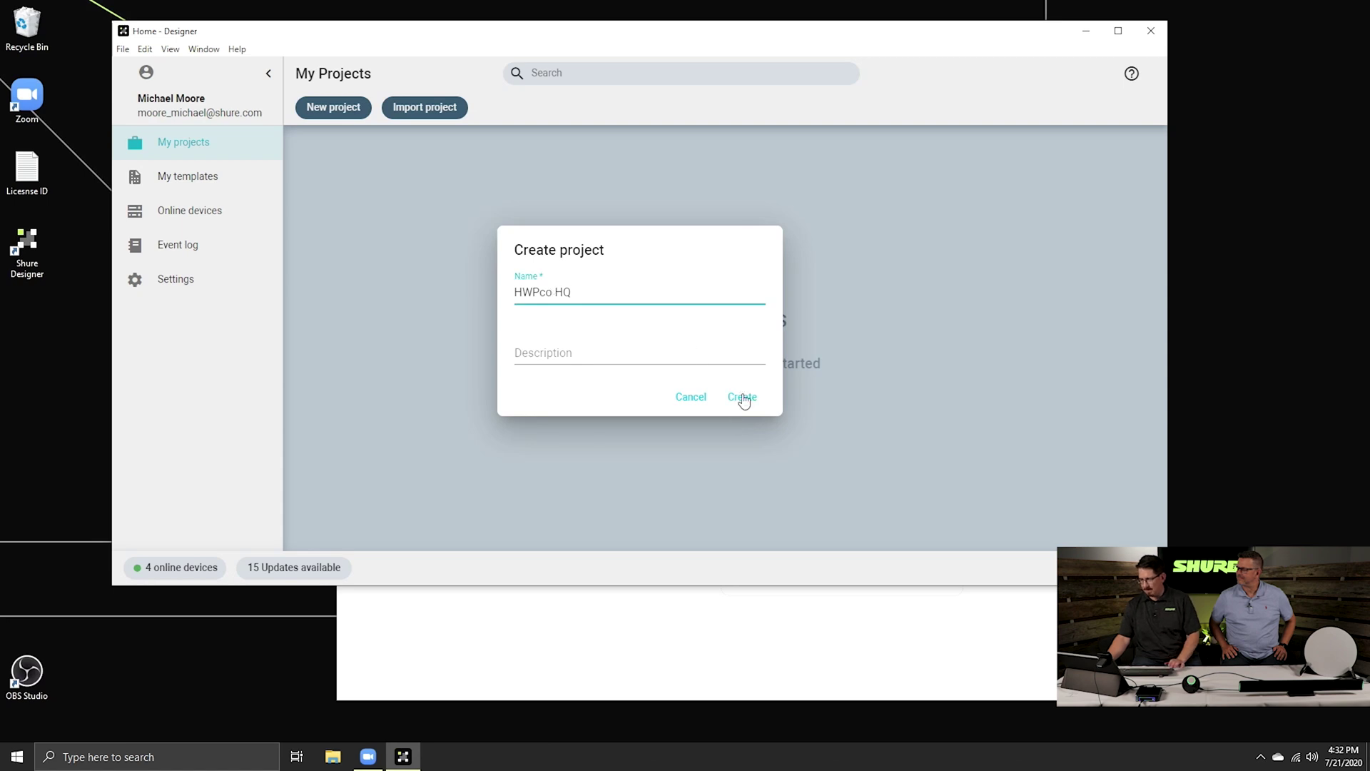
pyautogui.click(743, 398)
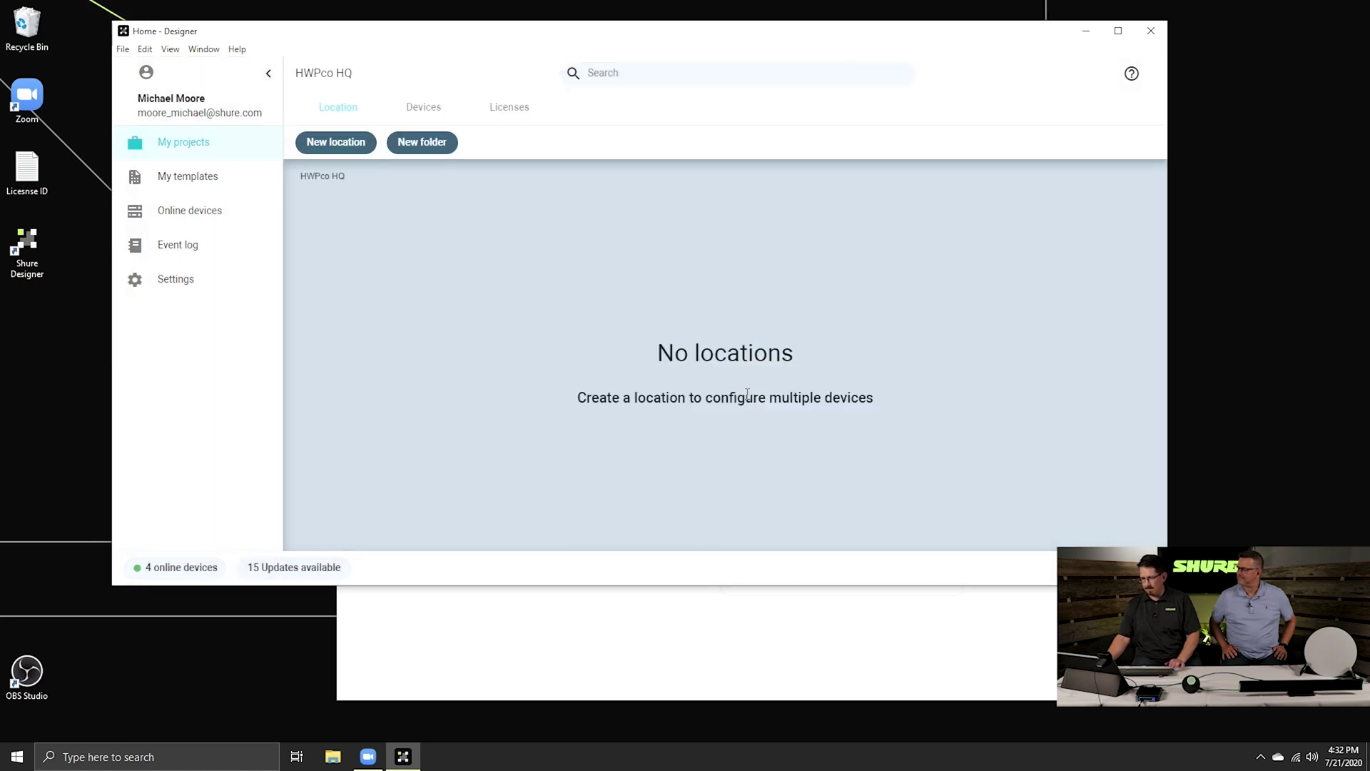
# Step: Add a new location named 'Broadcast suite' to the project
pyautogui.click(329, 149)
pyautogui.write('Bro')
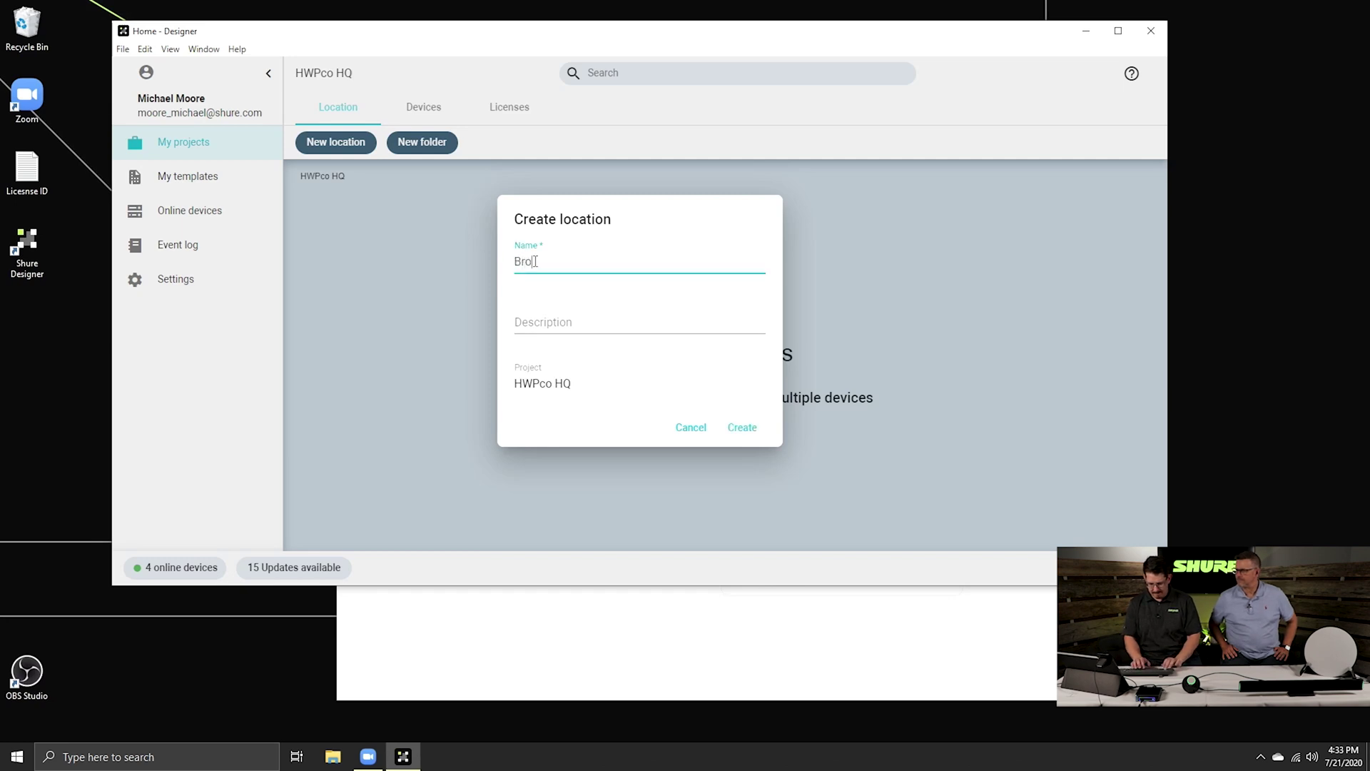
pyautogui.write('adcast suite')
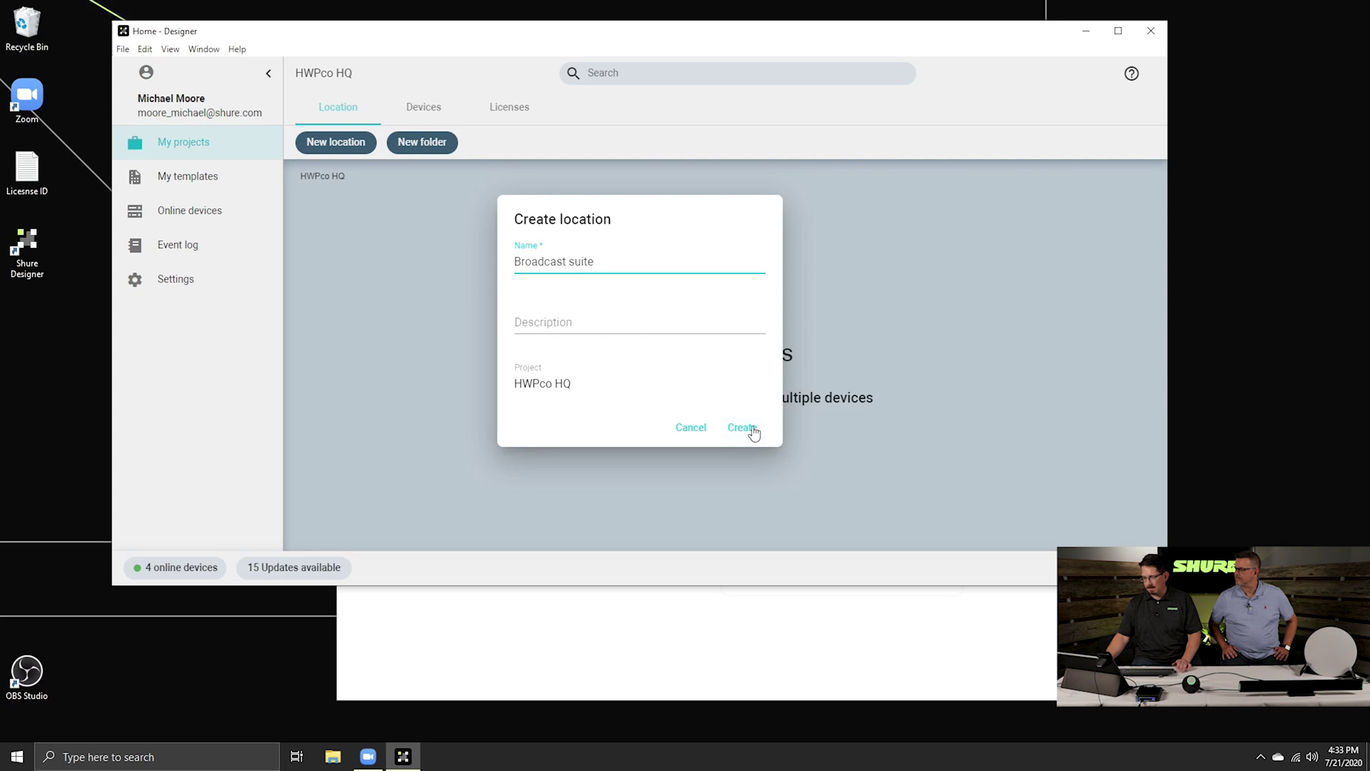
pyautogui.click(750, 428)
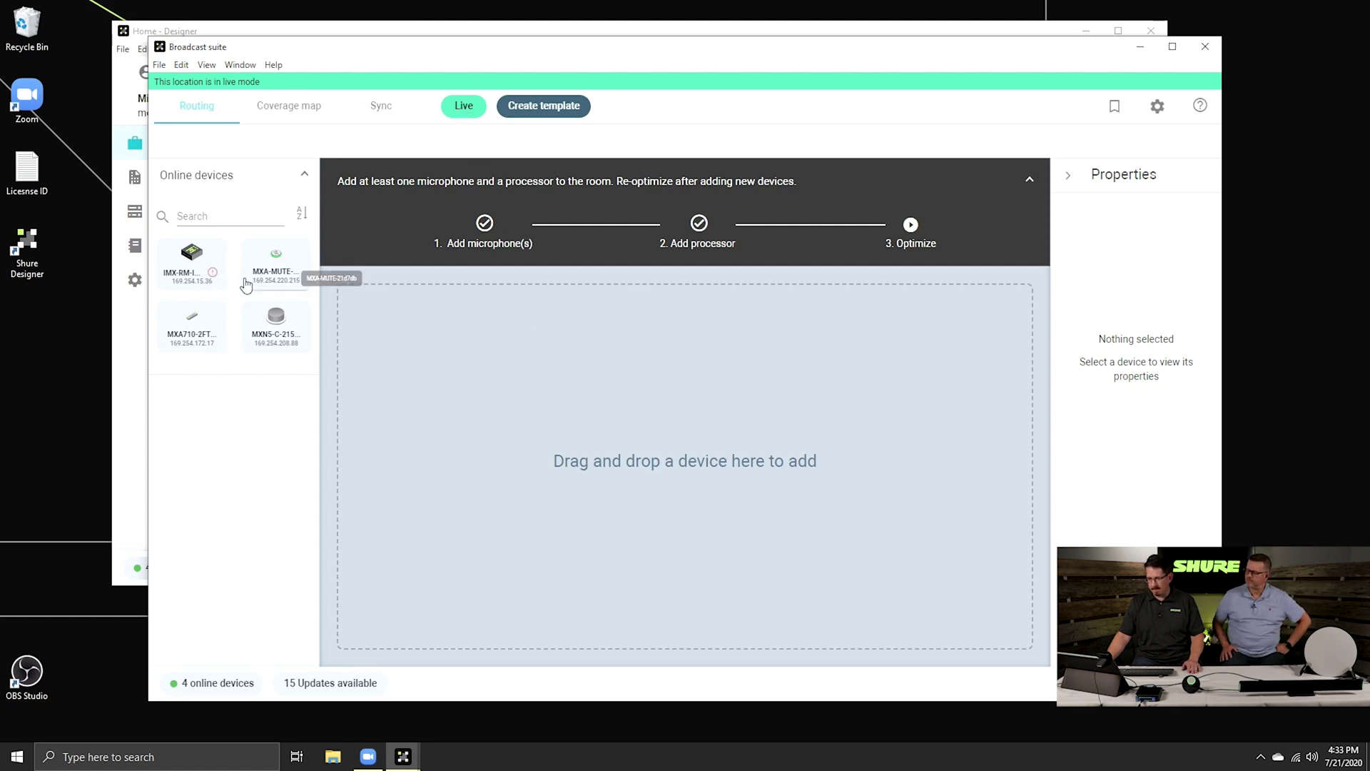
# Step: Add IMX-Room (16 channels), MXA-MUTE, wall-horizontal MXA710 and MXN5 to the Routing canvas
pyautogui.moveTo(207, 270); pyautogui.dragTo(698, 471)
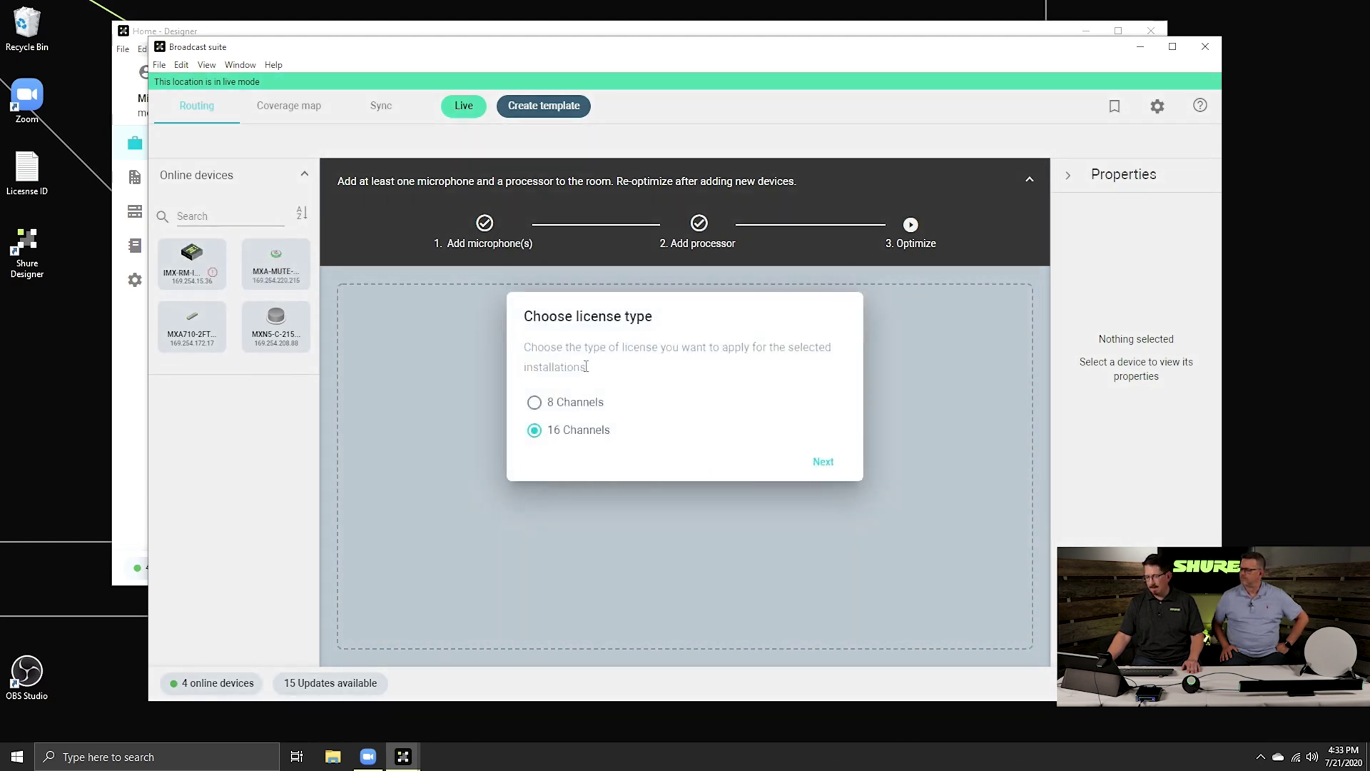
pyautogui.click(825, 464)
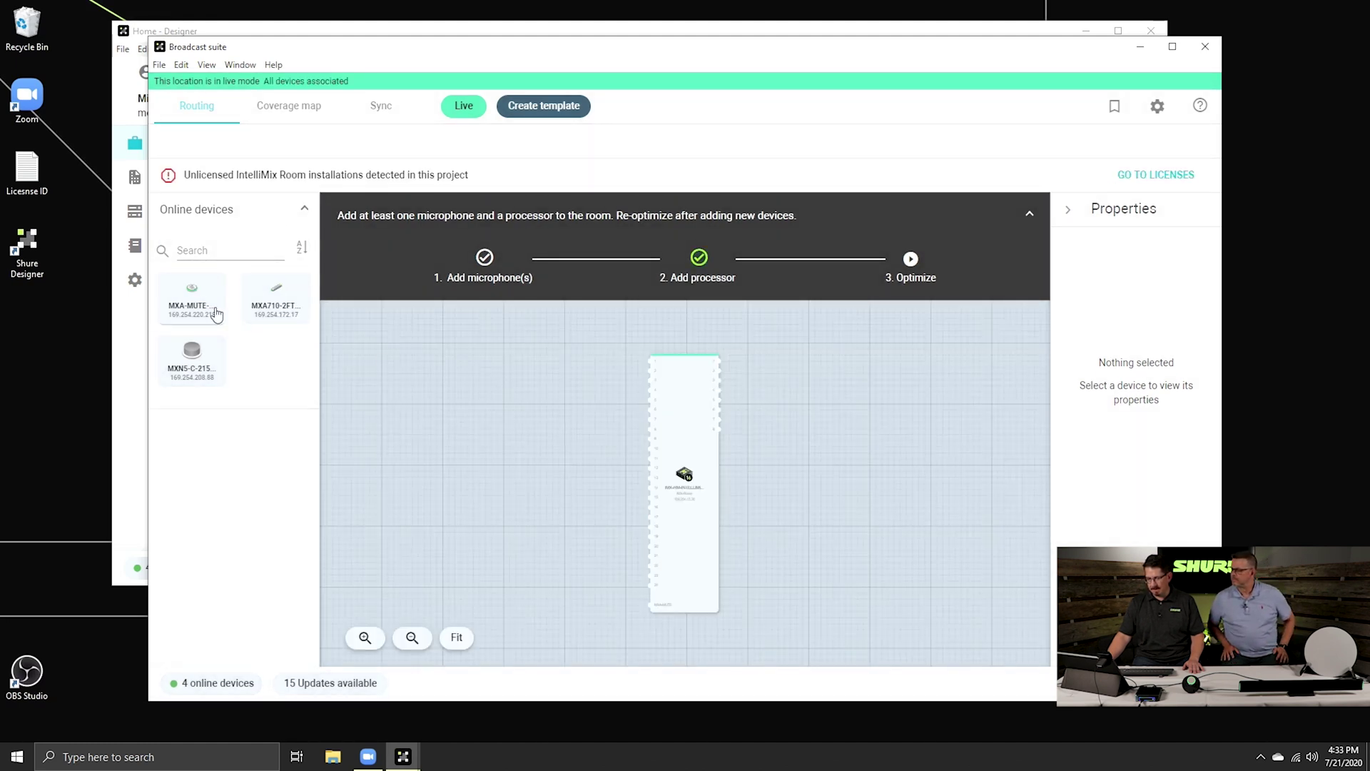
pyautogui.moveTo(216, 314)
pyautogui.mouseDown()
pyautogui.moveTo(558, 616)
pyautogui.moveTo(562, 602)
pyautogui.mouseUp()
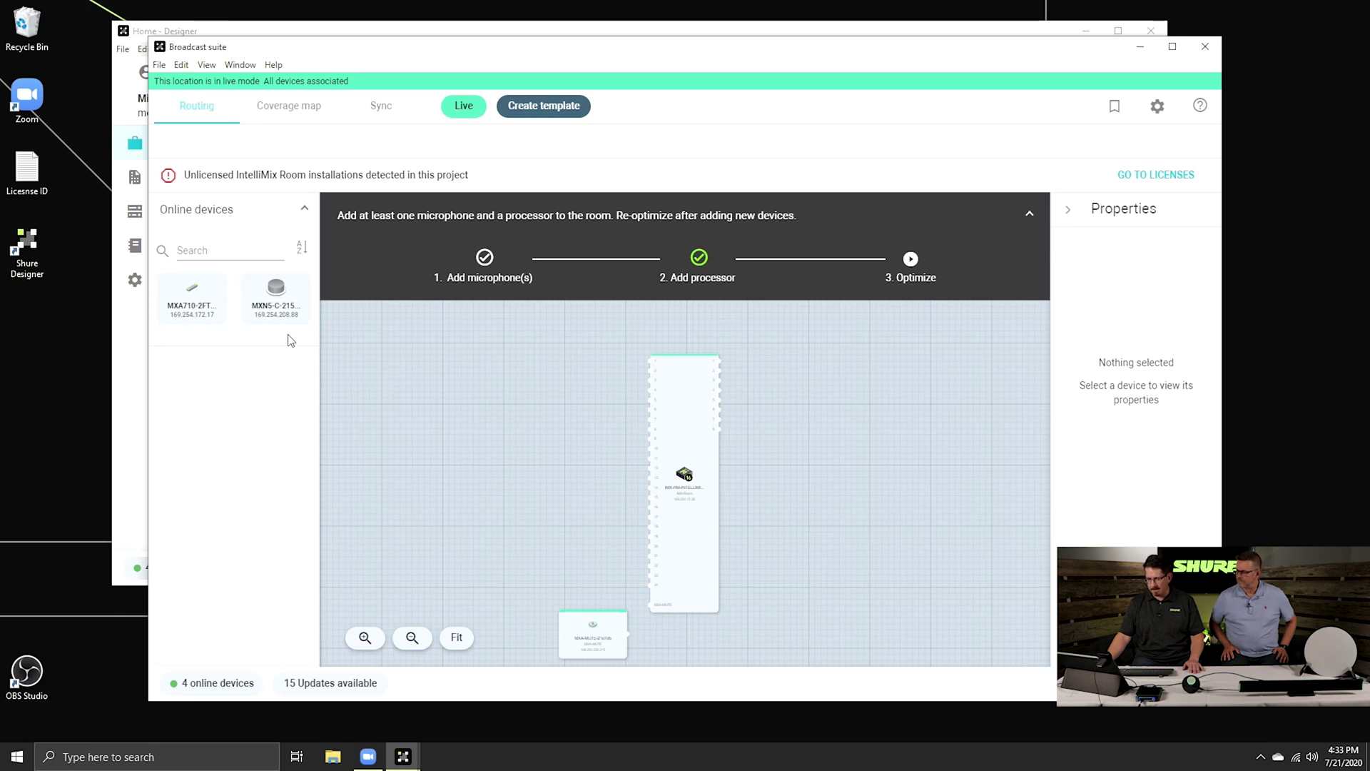
pyautogui.moveTo(191, 289)
pyautogui.mouseDown()
pyautogui.moveTo(471, 385)
pyautogui.moveTo(461, 375)
pyautogui.mouseUp()
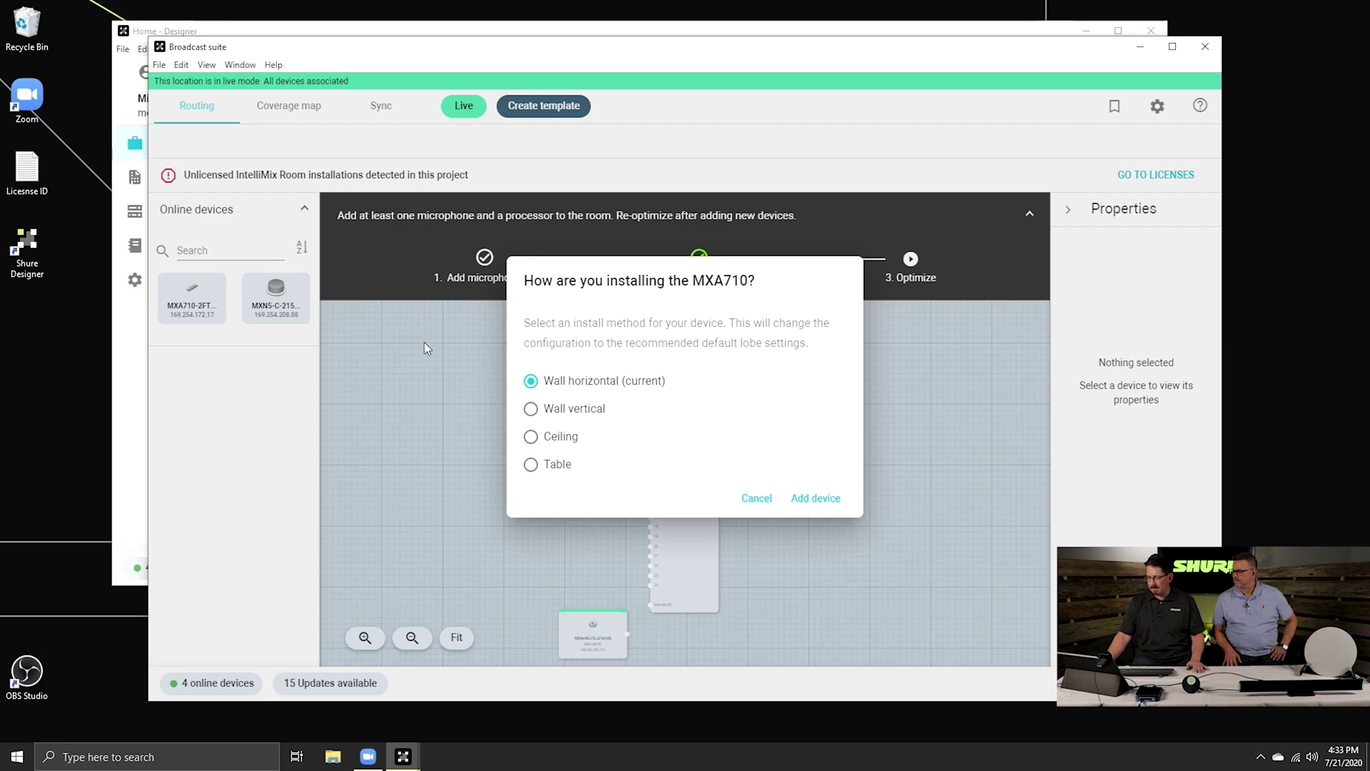
pyautogui.click(811, 500)
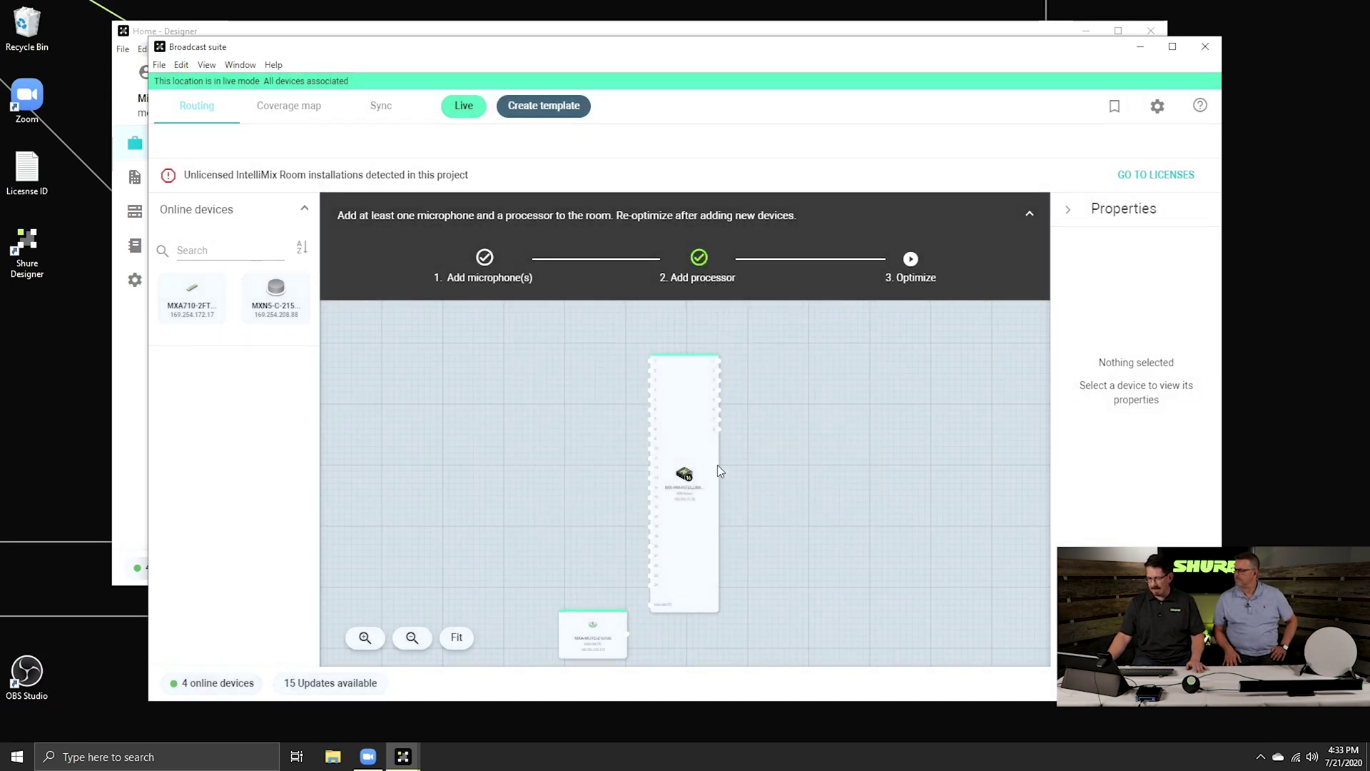
pyautogui.moveTo(202, 303); pyautogui.dragTo(924, 380)
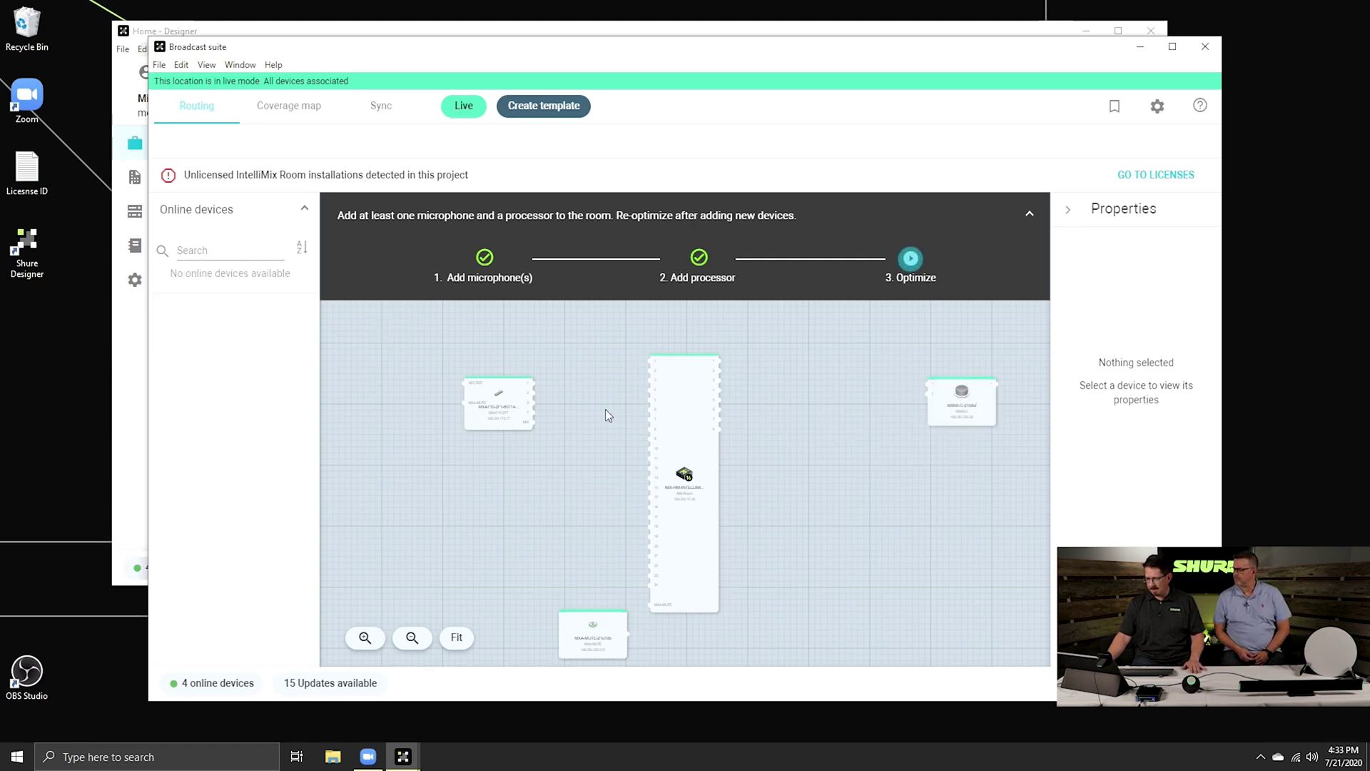
# Step: Optimize the Broadcast suite room and proceed to its coverage map
pyautogui.click(910, 259)
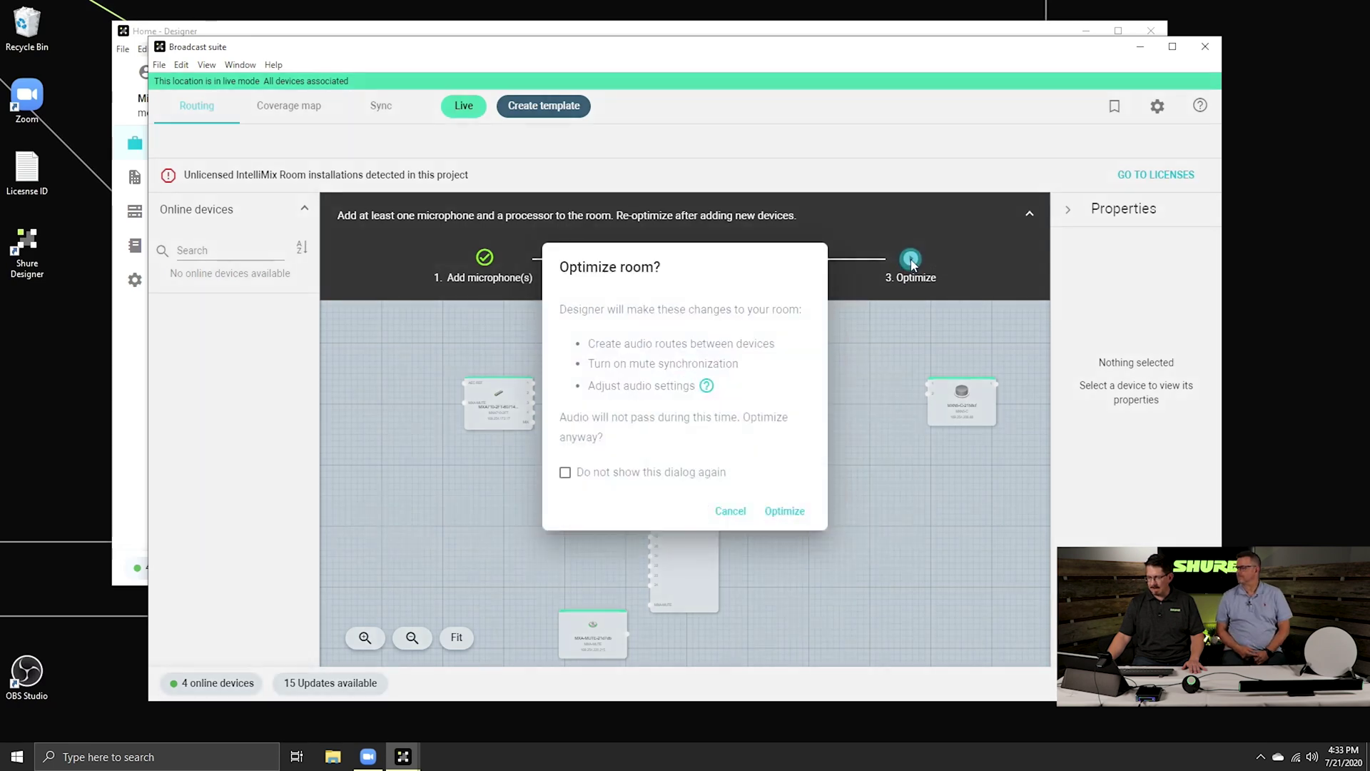
pyautogui.click(786, 511)
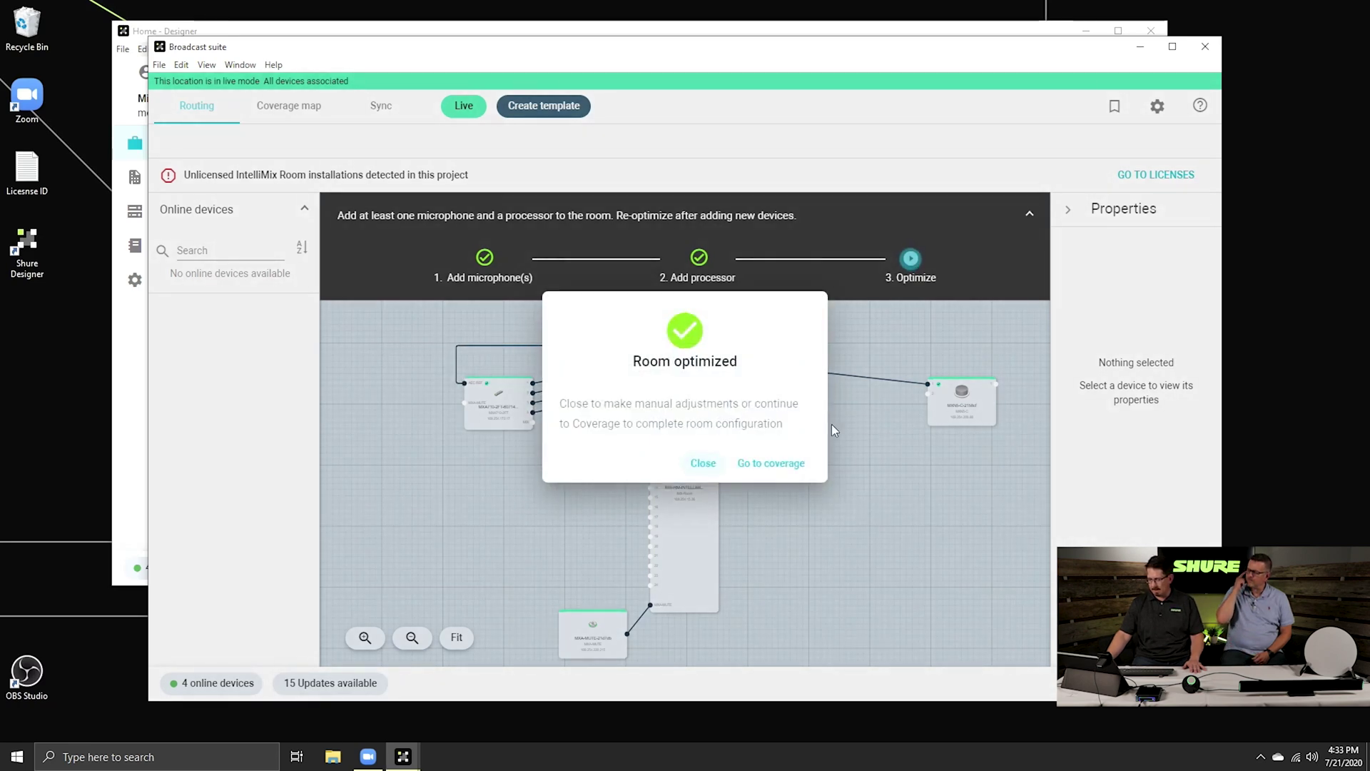
pyautogui.click(771, 465)
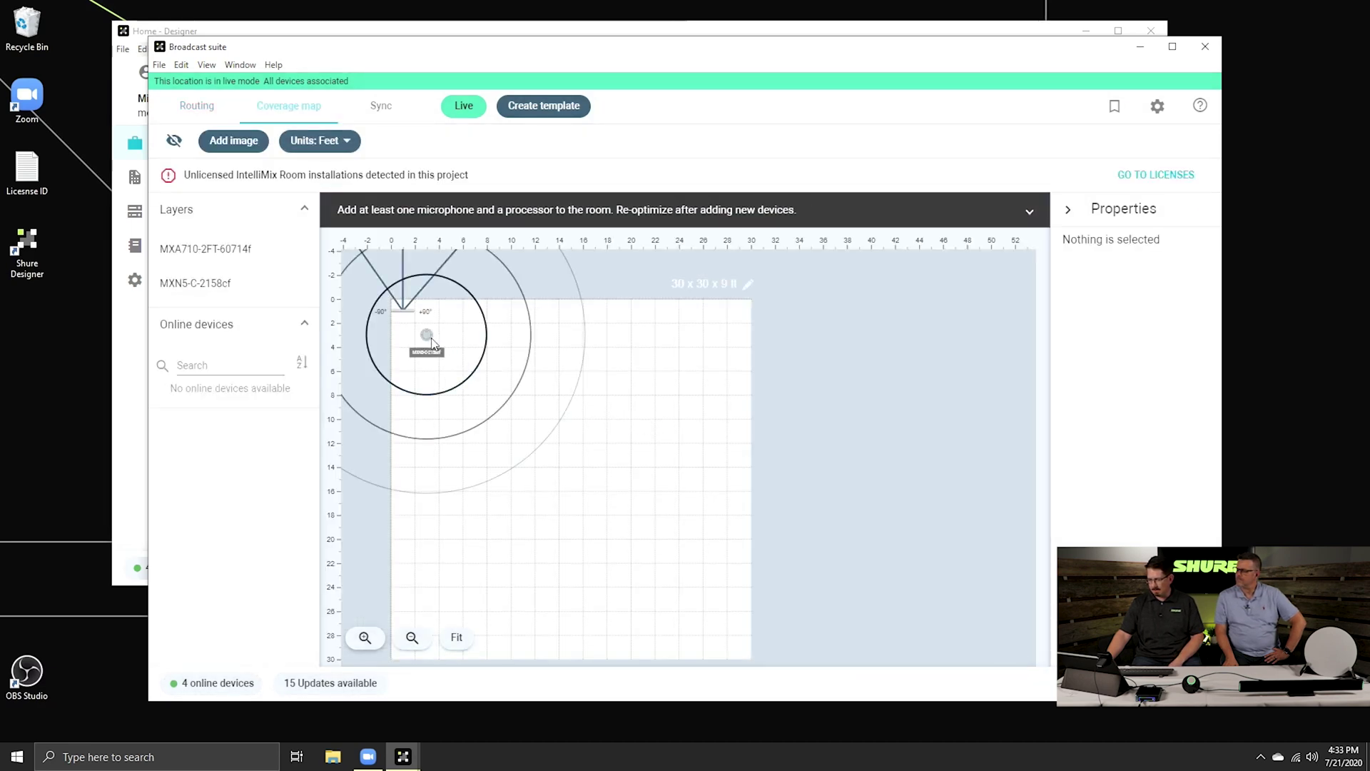
# Step: Reposition the MXN5 speaker, move the MXA710 to the bottom wall, and view routing
pyautogui.moveTo(426, 335); pyautogui.dragTo(575, 481)
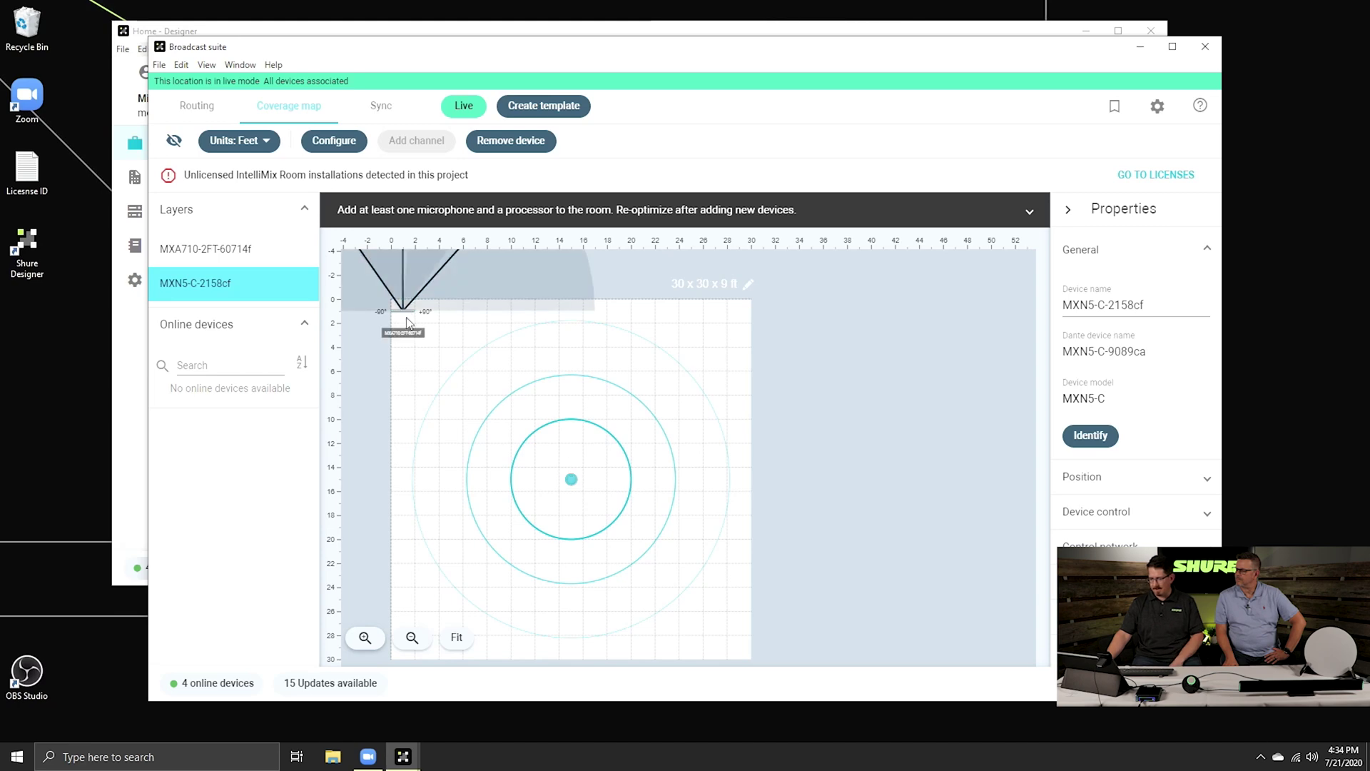
pyautogui.moveTo(408, 322); pyautogui.dragTo(567, 600)
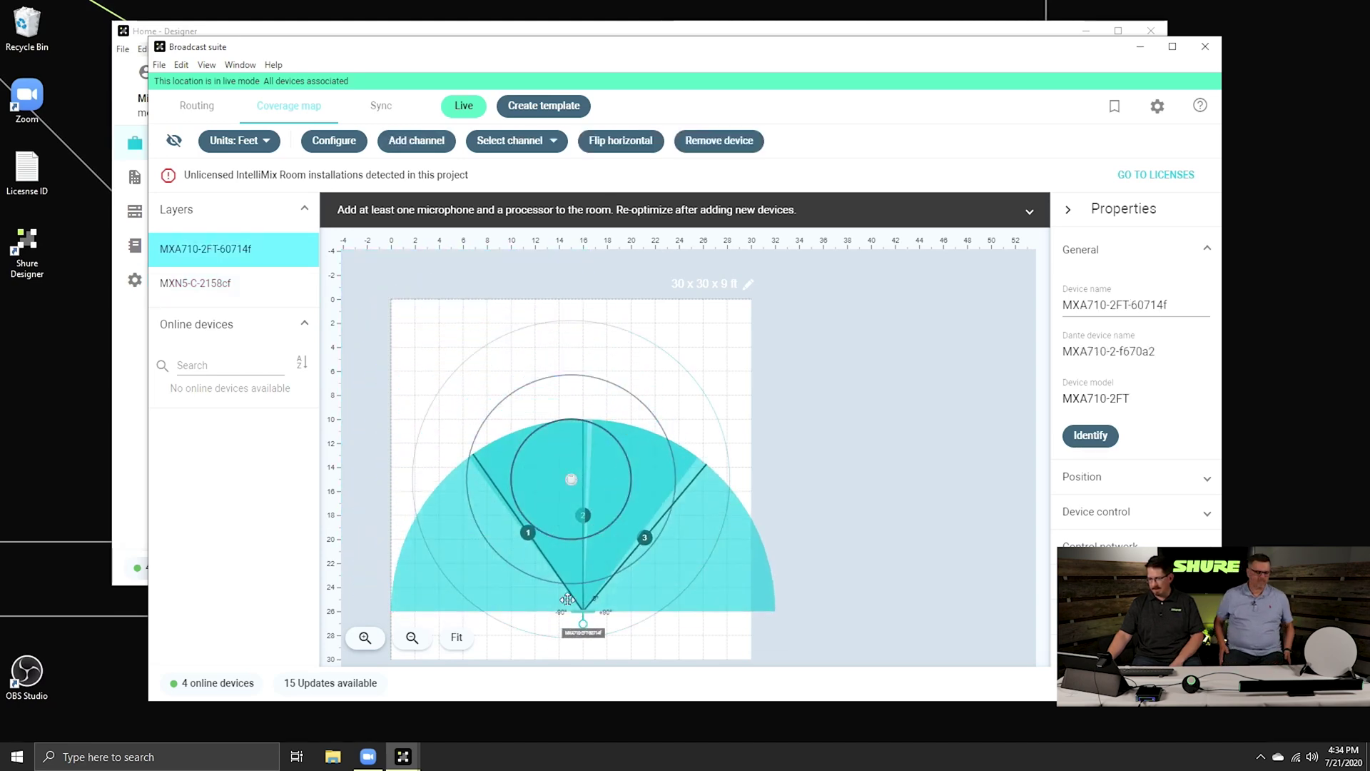
pyautogui.click(197, 110)
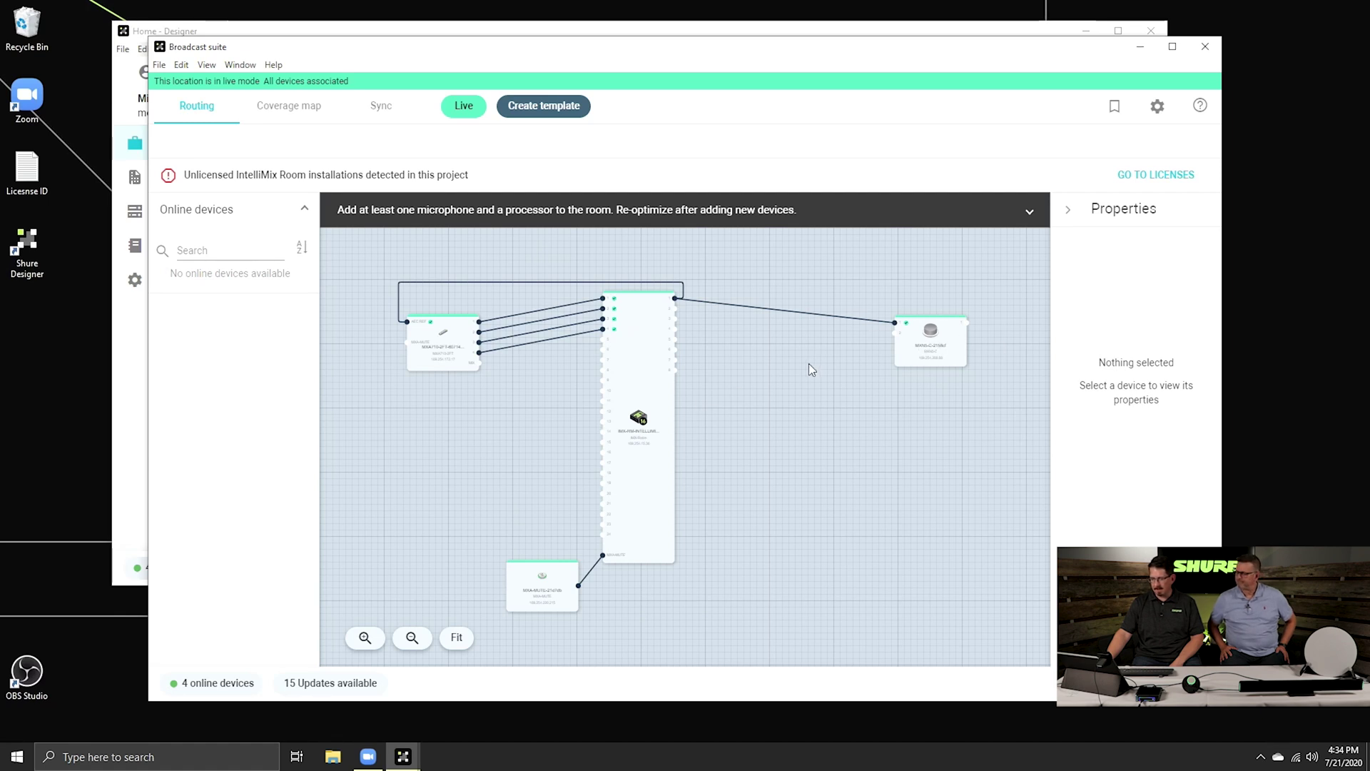
# Step: In Licenses, get past the introduction and select the IntelliMix Room installation for activation
pyautogui.click(1150, 178)
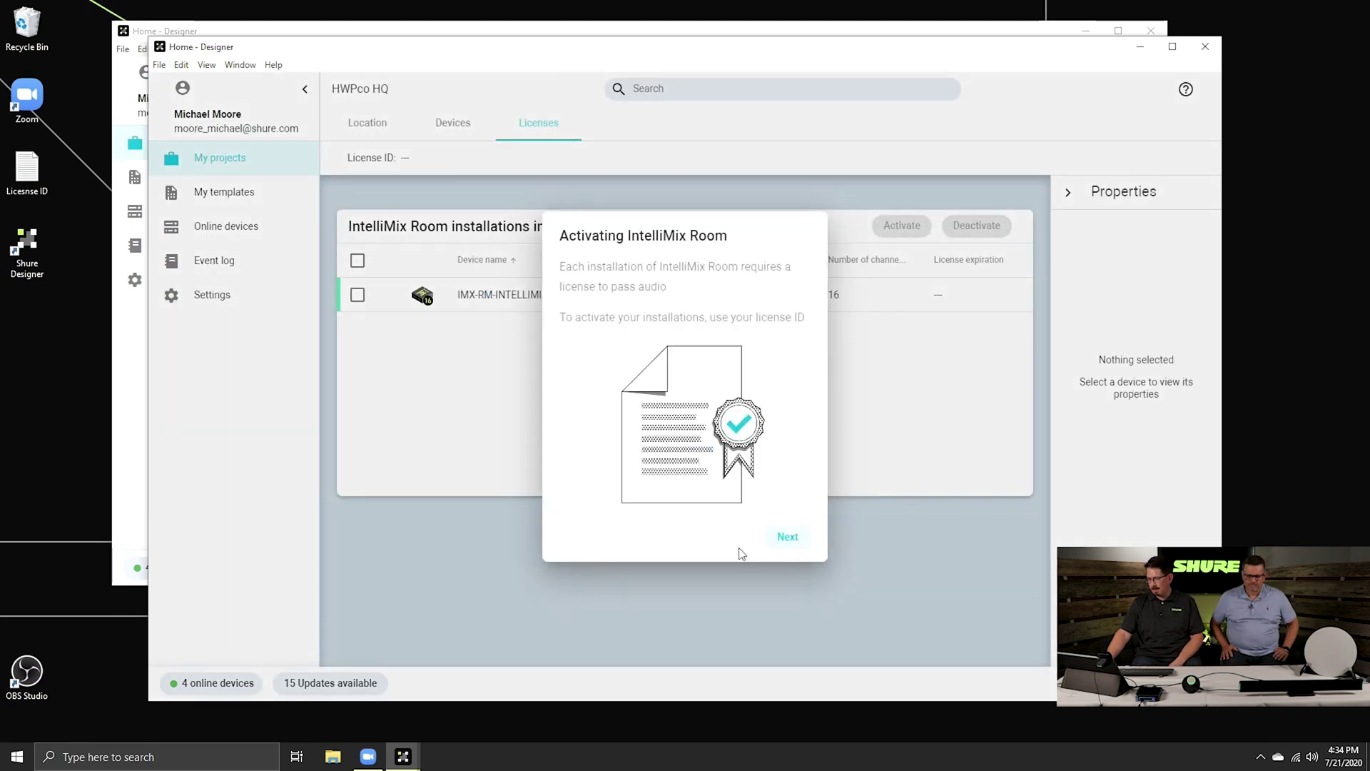
pyautogui.click(788, 539)
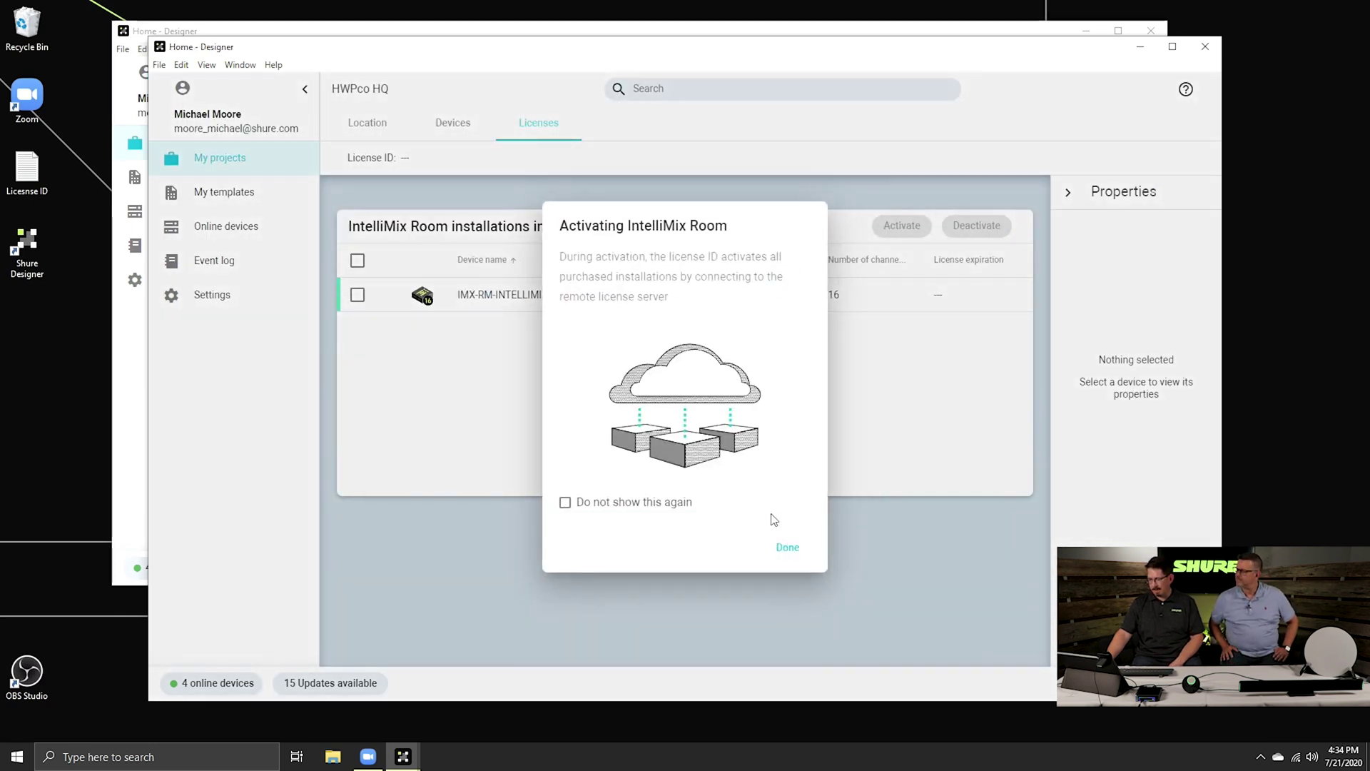
pyautogui.click(788, 547)
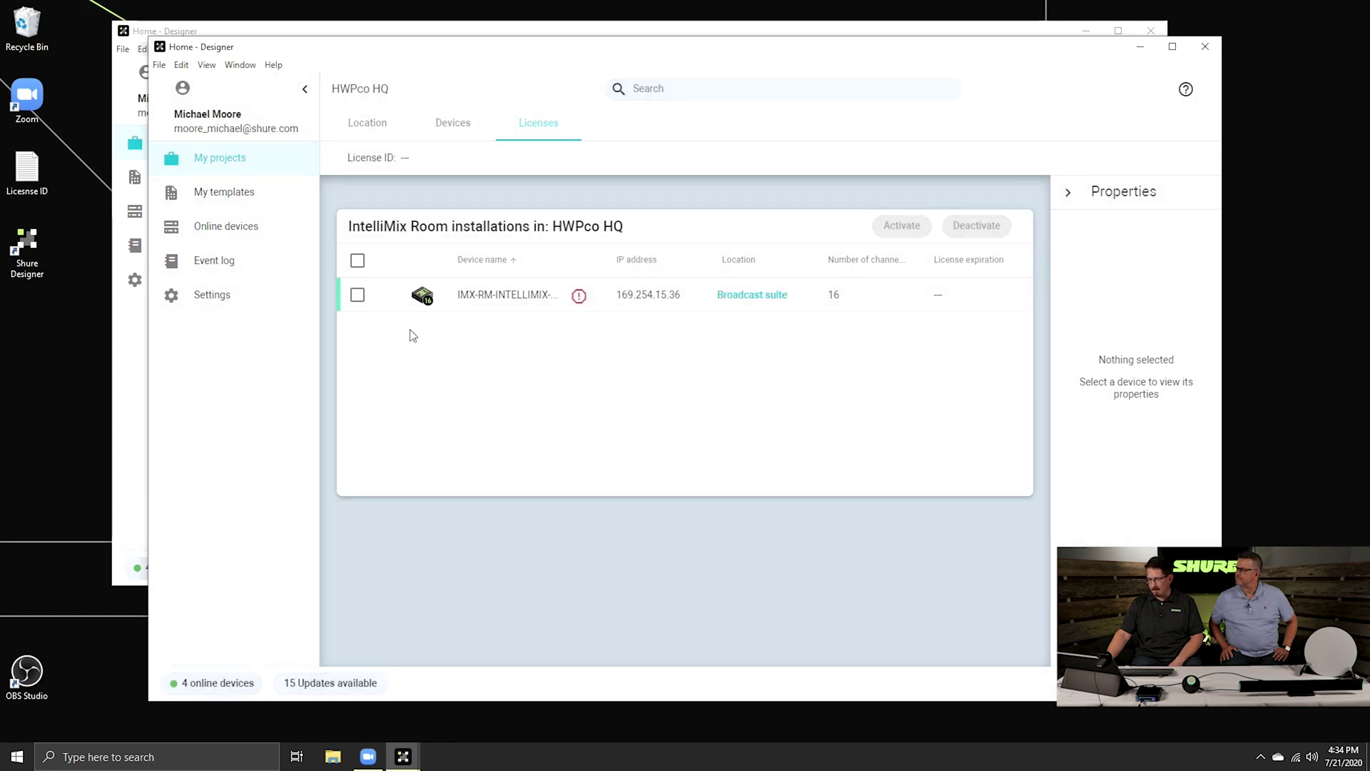
pyautogui.click(357, 295)
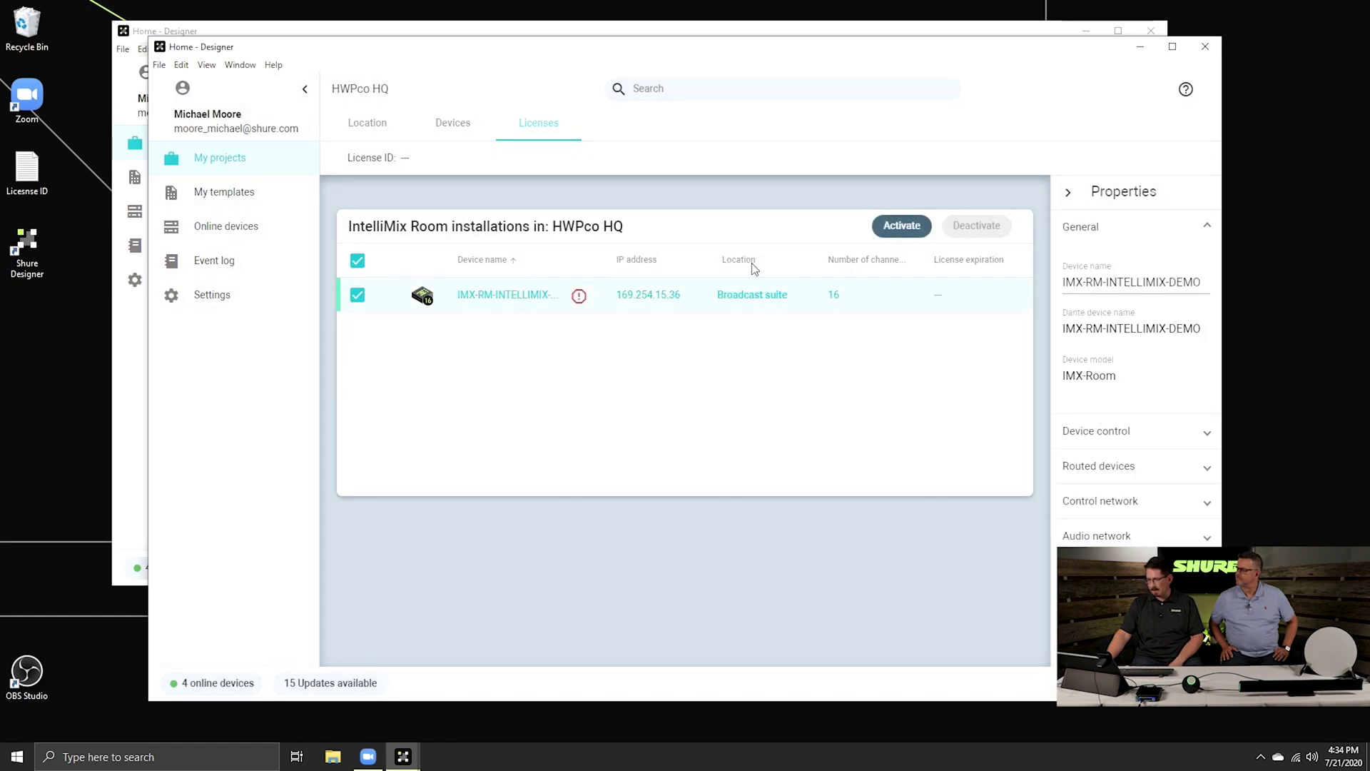
pyautogui.click(908, 227)
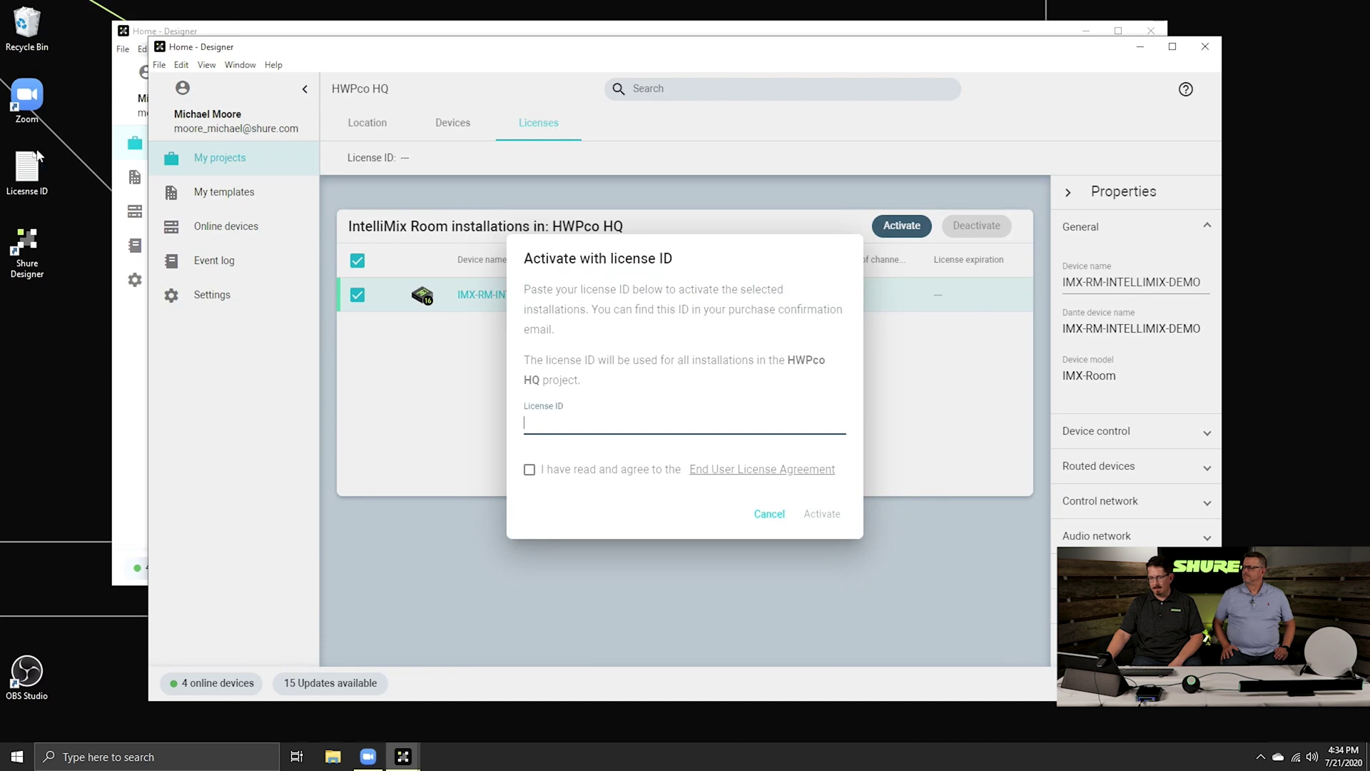
# Step: Paste the saved license ID, accept the EULA, and activate the installation
pyautogui.doubleClick(38, 154)
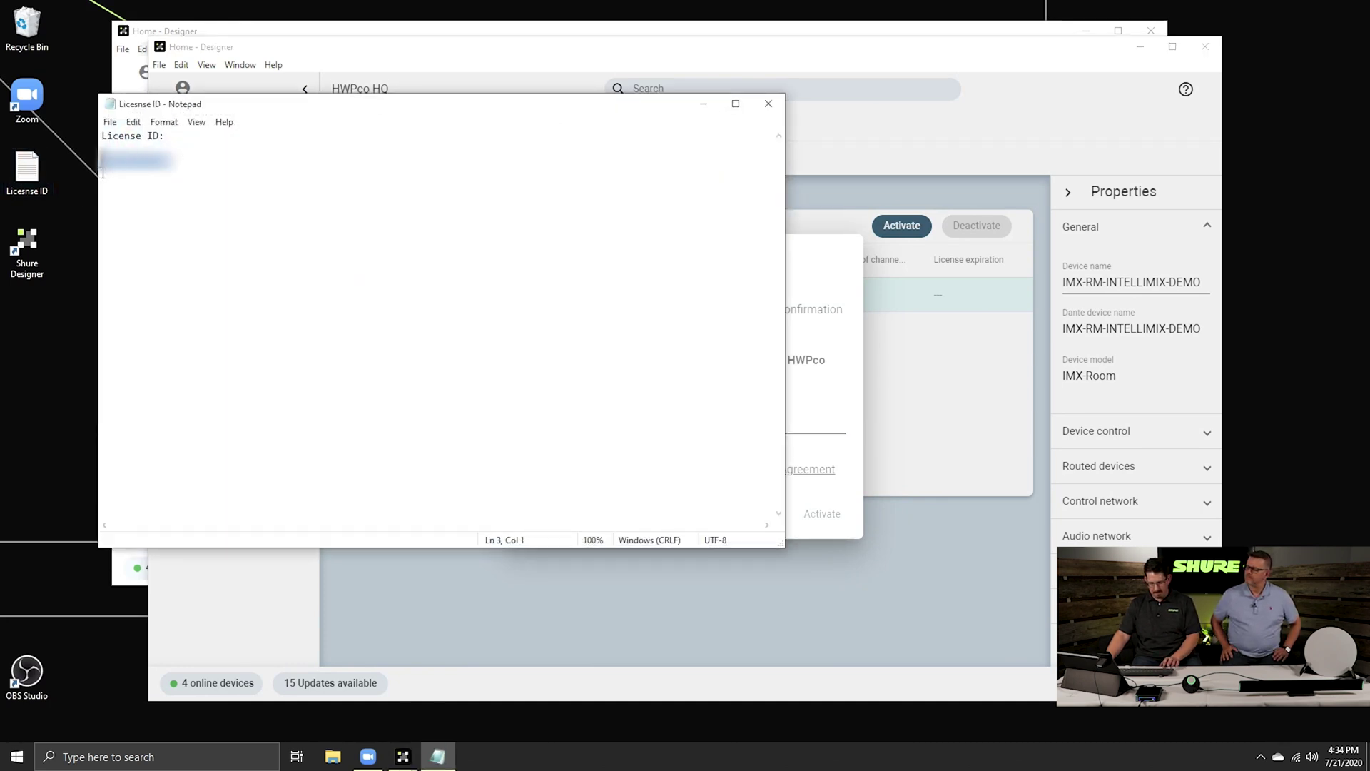
pyautogui.click(929, 347)
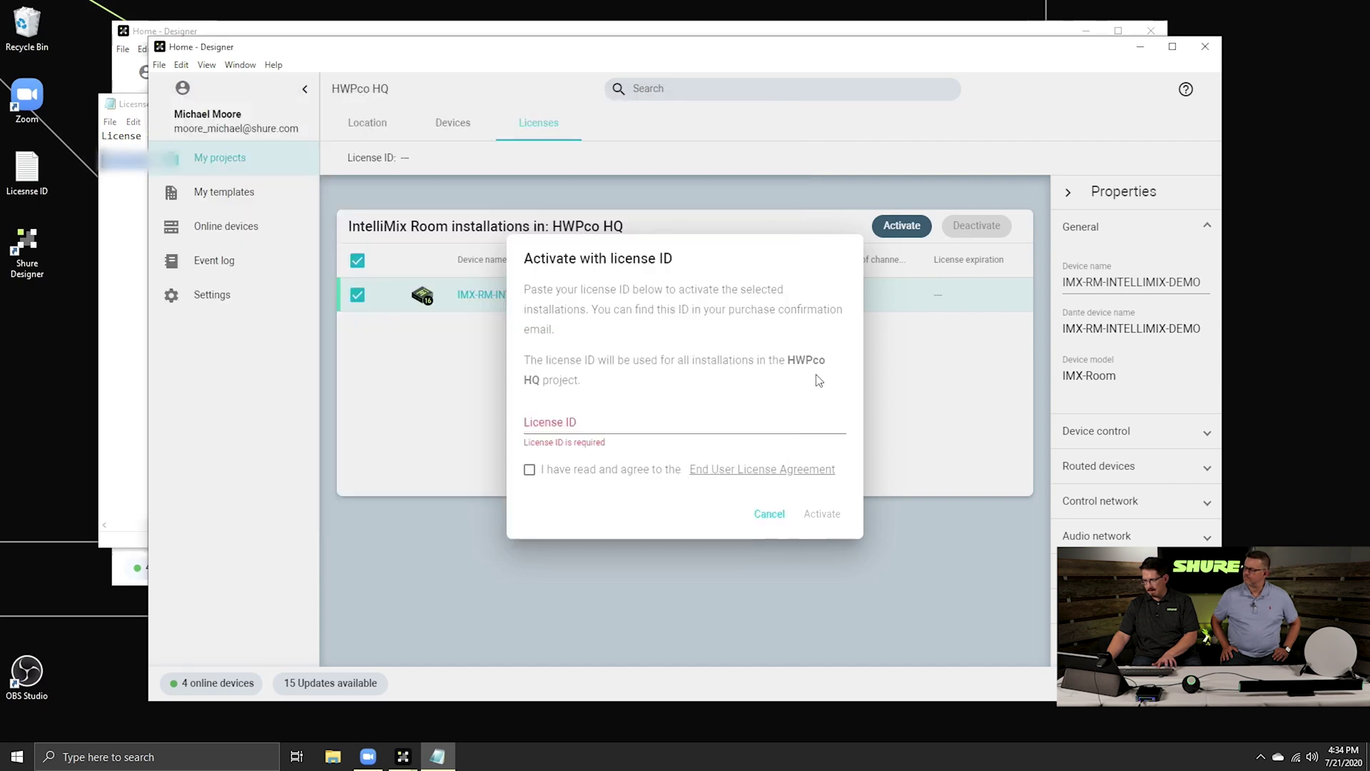
pyautogui.click(701, 419)
pyautogui.hotkey('ctrl', 'v')
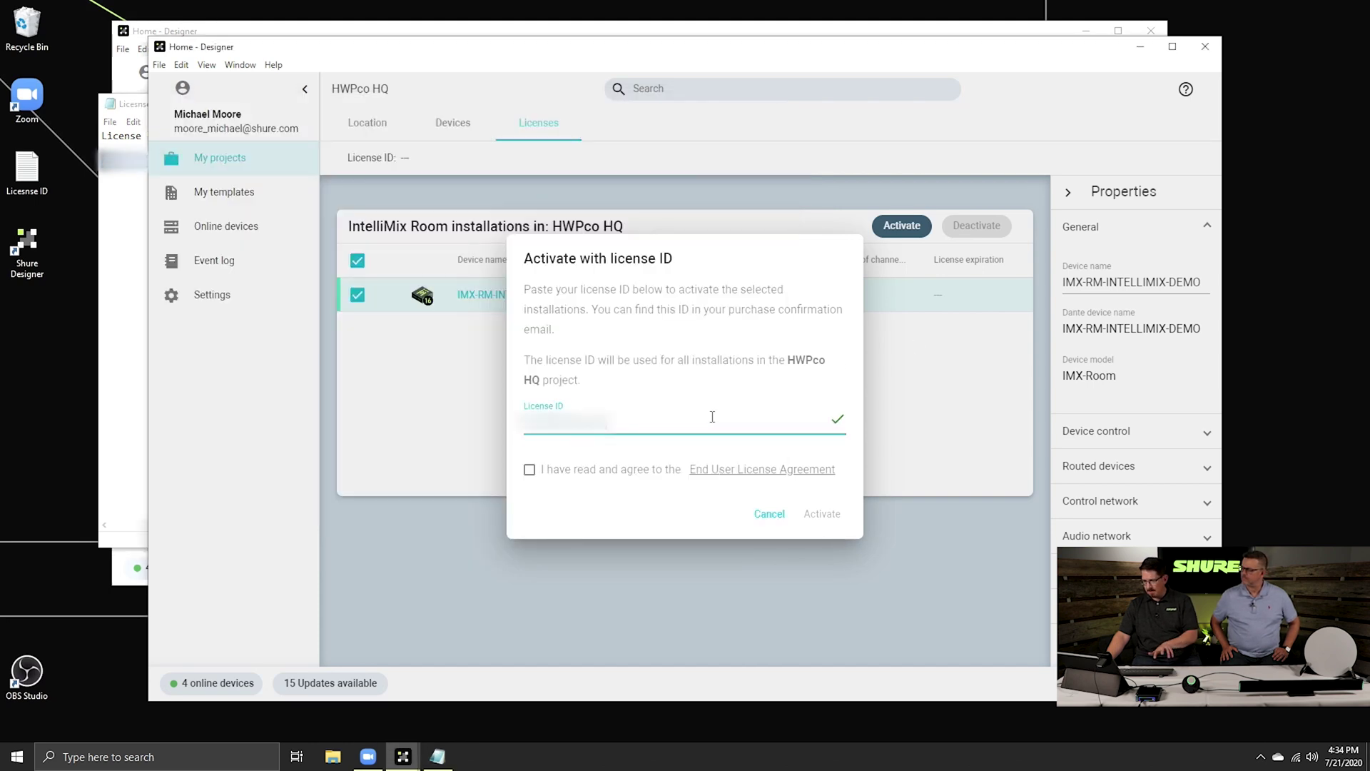
pyautogui.click(529, 470)
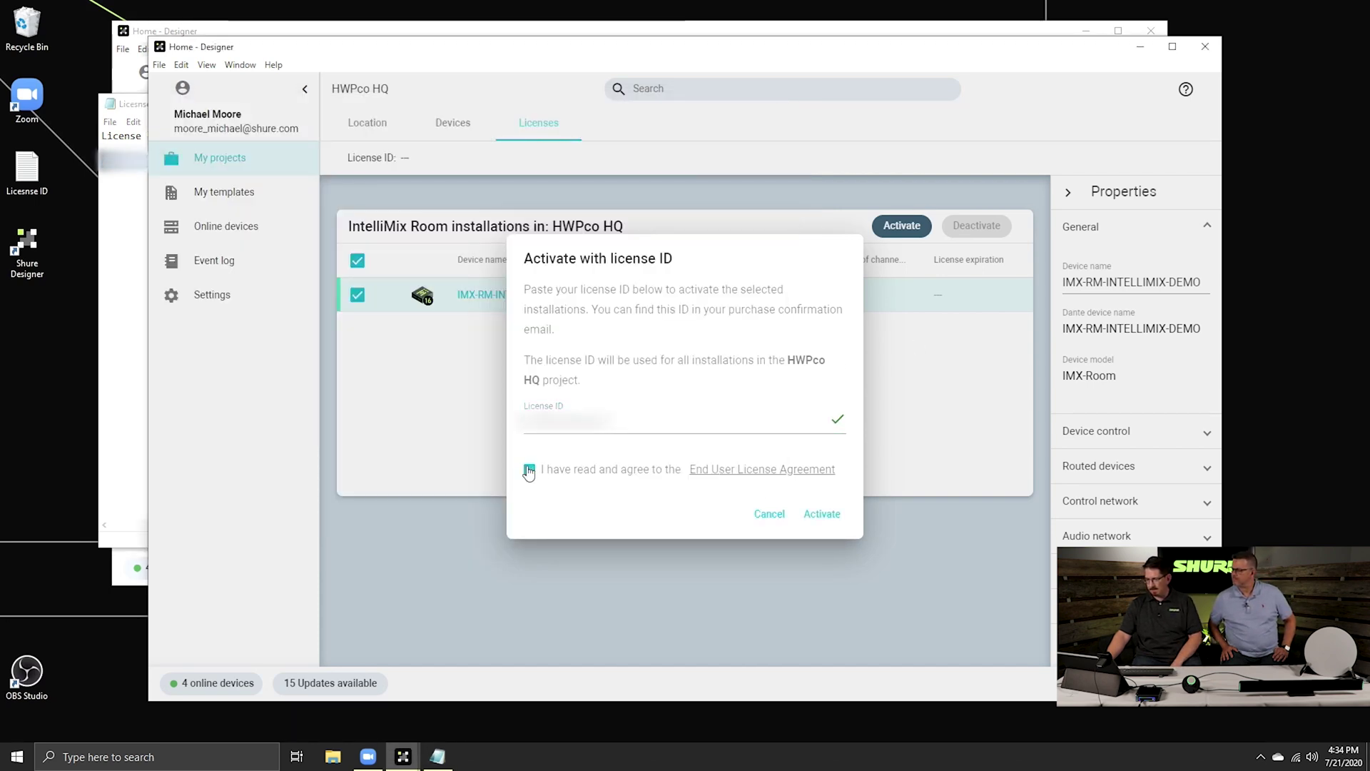
pyautogui.click(815, 512)
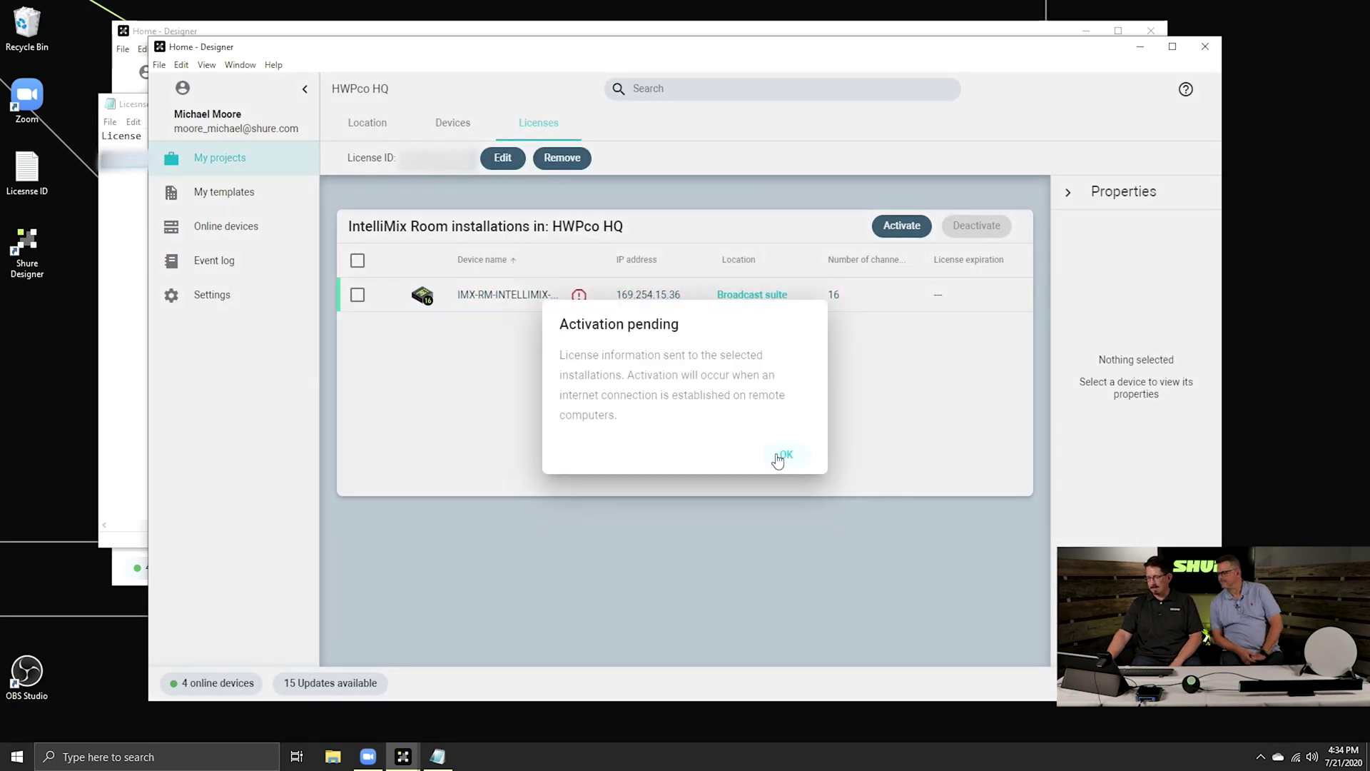
pyautogui.click(780, 457)
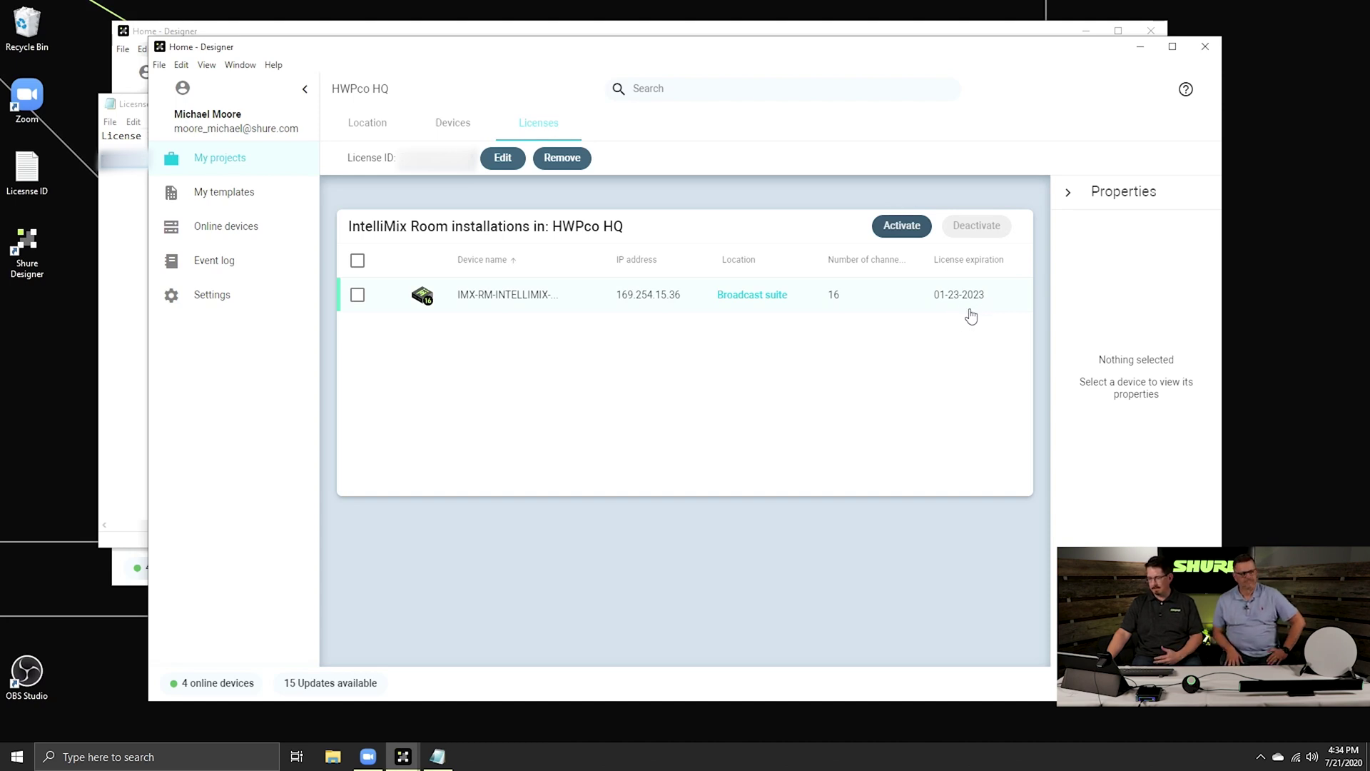
pyautogui.click(1140, 49)
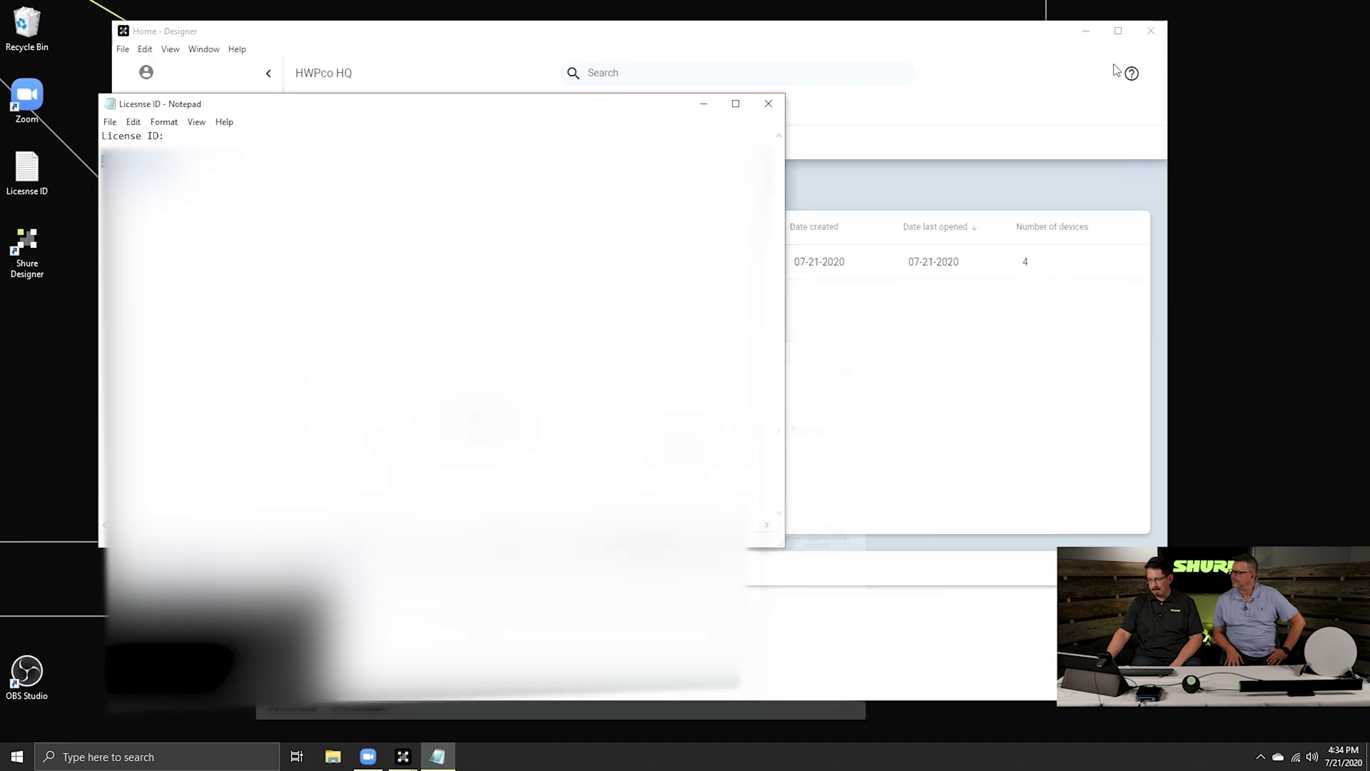
# Step: Start the scheduled Zoom meeting and join with computer audio
pyautogui.click(704, 105)
pyautogui.click(586, 635)
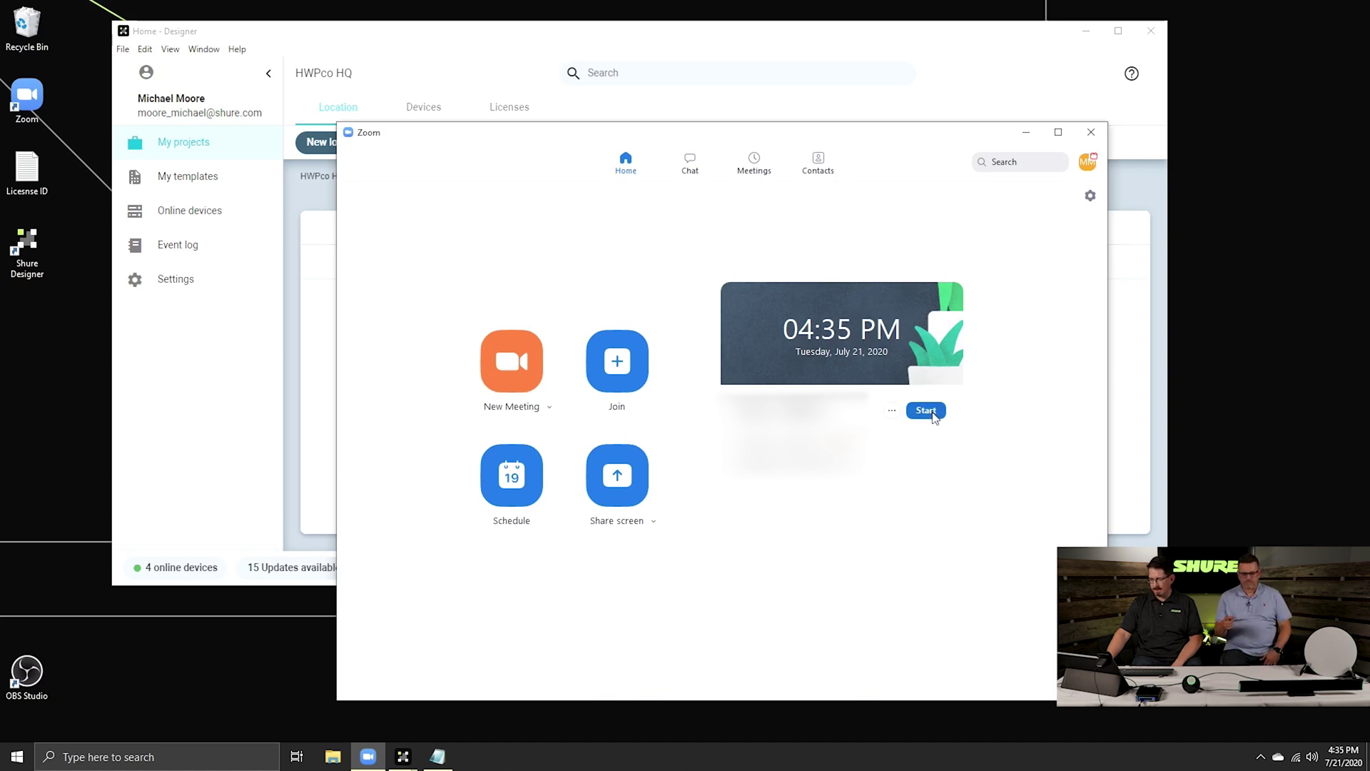
pyautogui.click(933, 414)
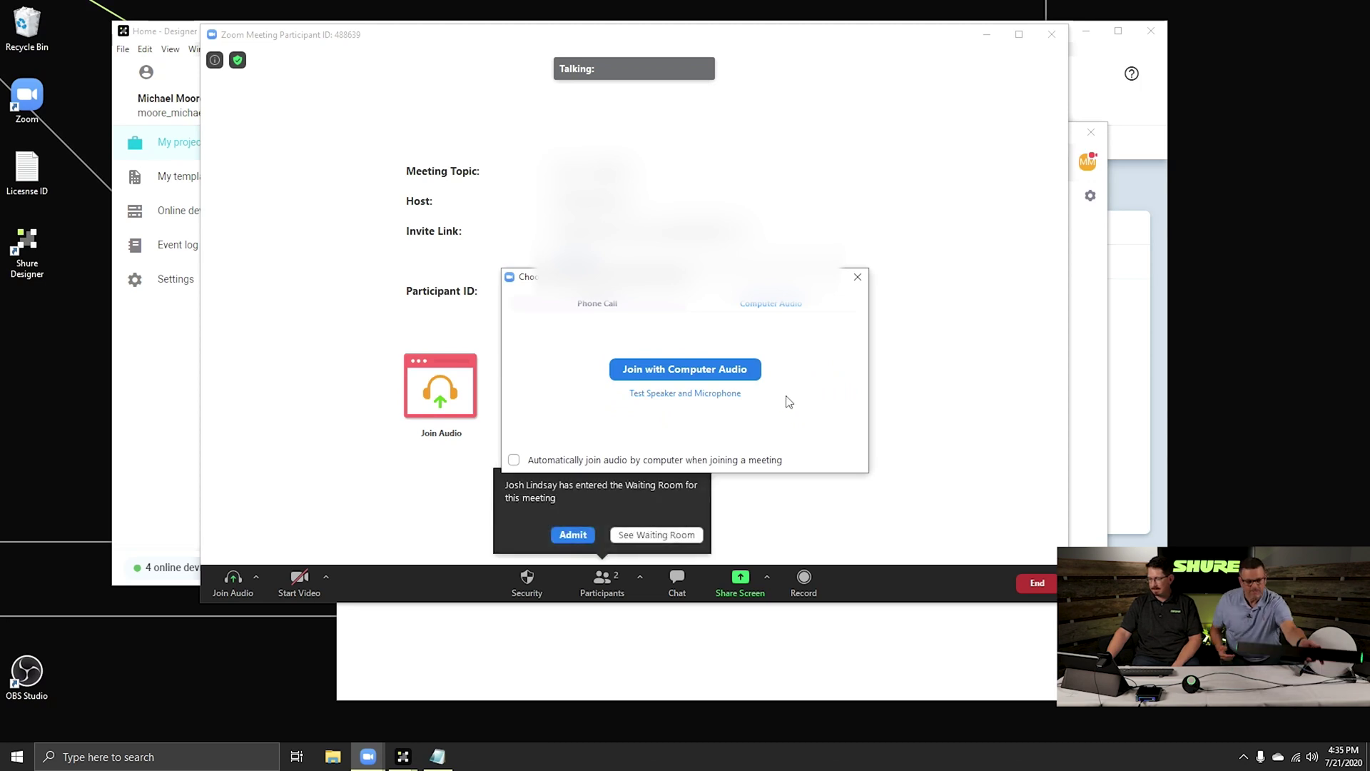
pyautogui.click(698, 371)
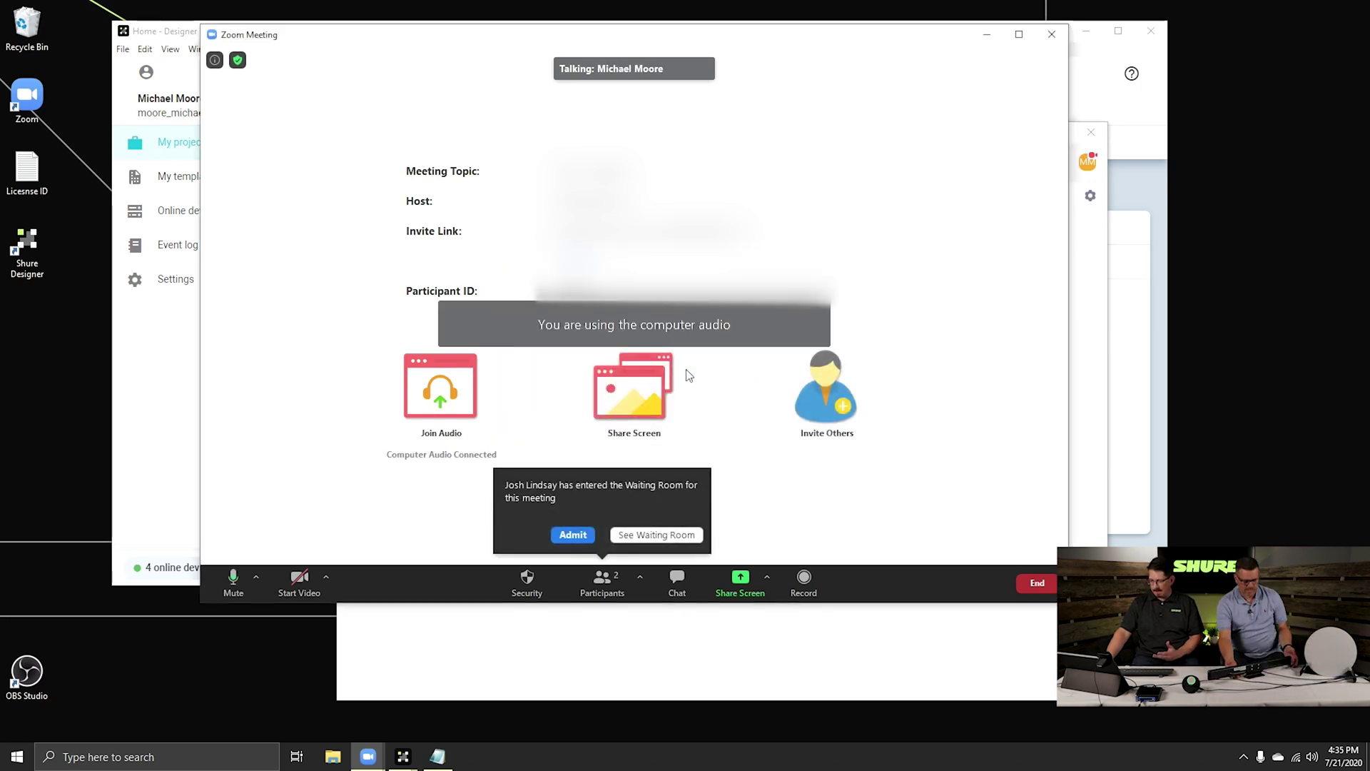
# Step: Set the IntelliMix Room Echo Cancelling Speakerphone as microphone and turn on video
pyautogui.click(256, 577)
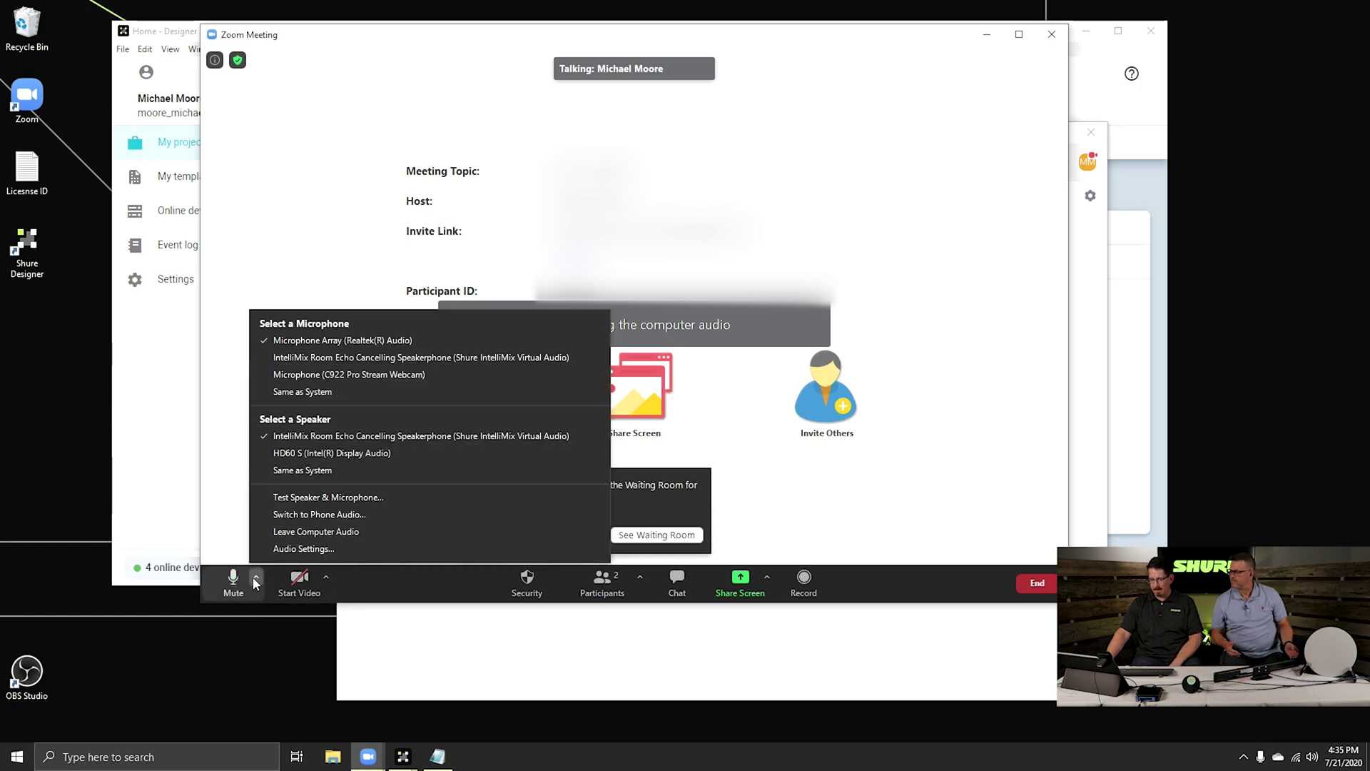
pyautogui.click(319, 358)
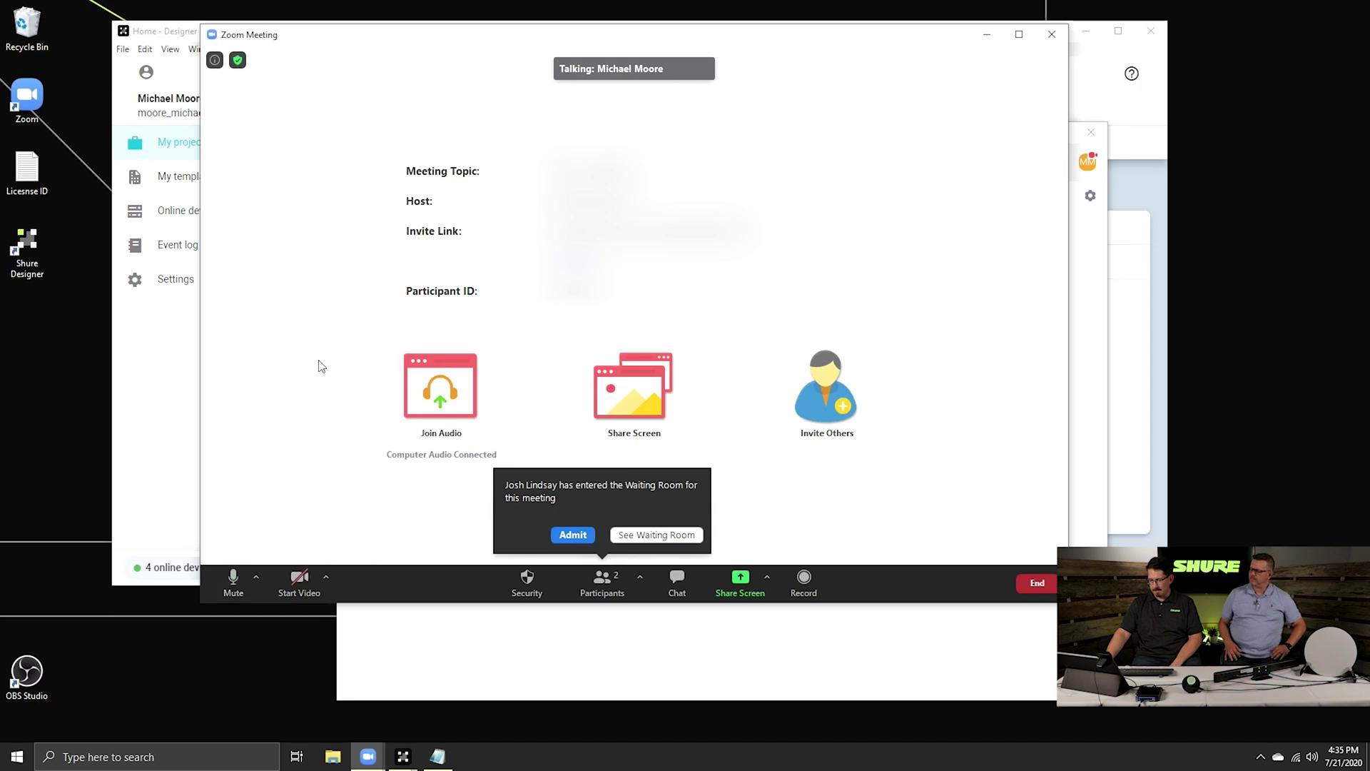
pyautogui.click(257, 576)
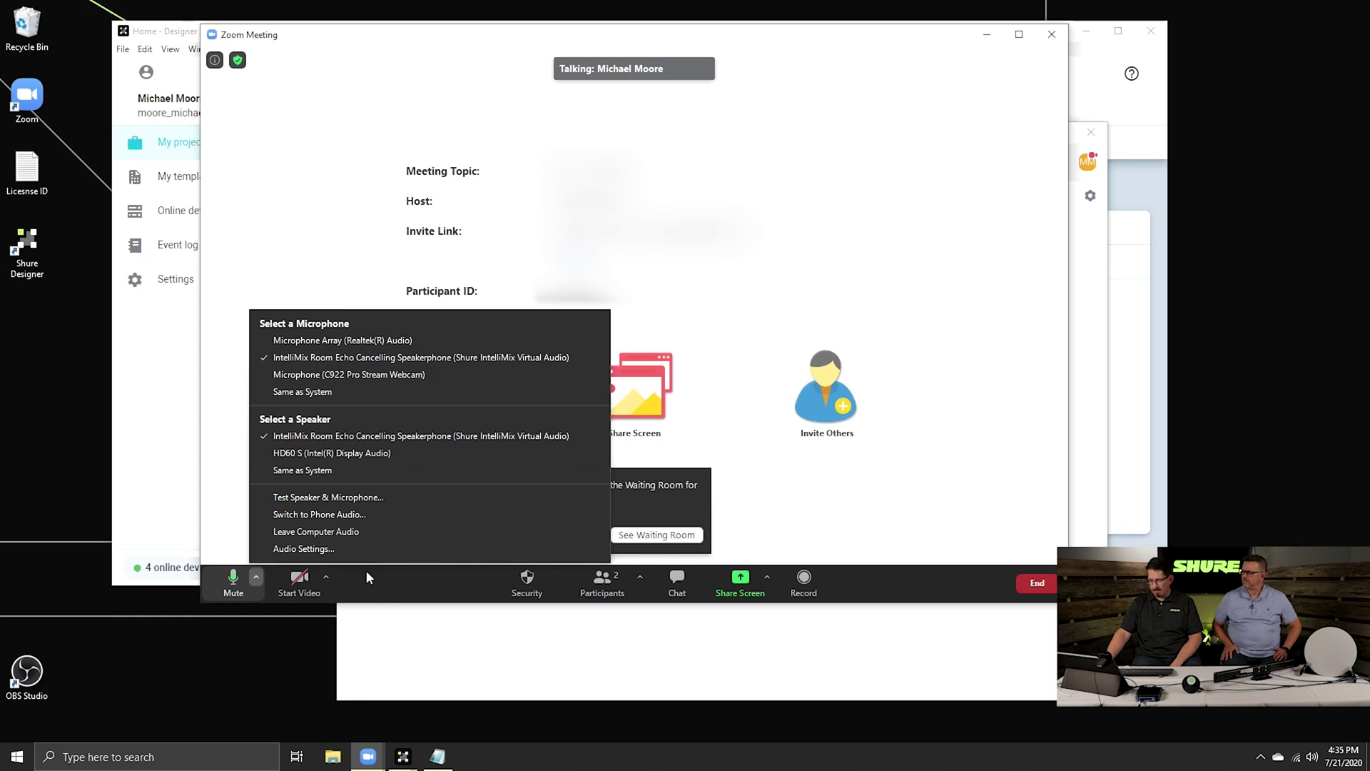
pyautogui.click(307, 584)
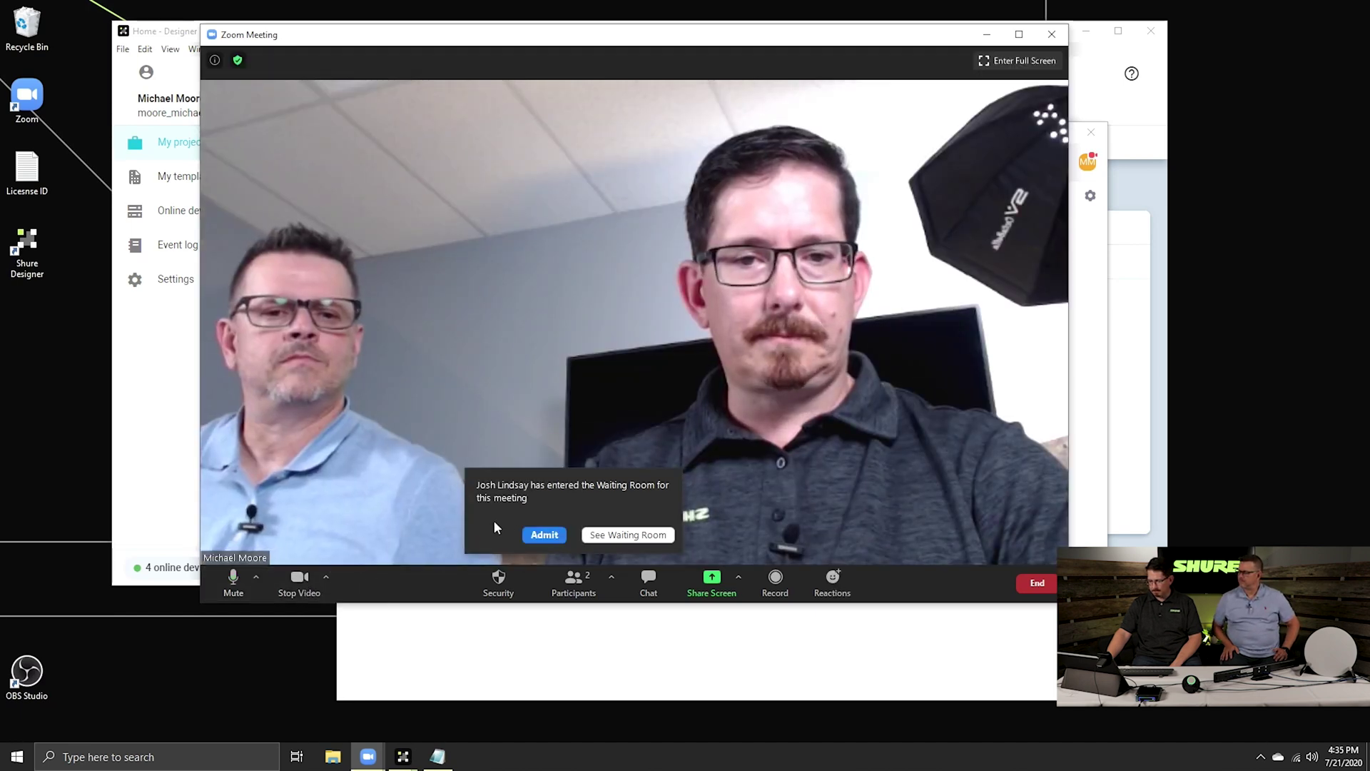
# Step: Admit the waiting participant and maximize the Zoom meeting window
pyautogui.click(545, 535)
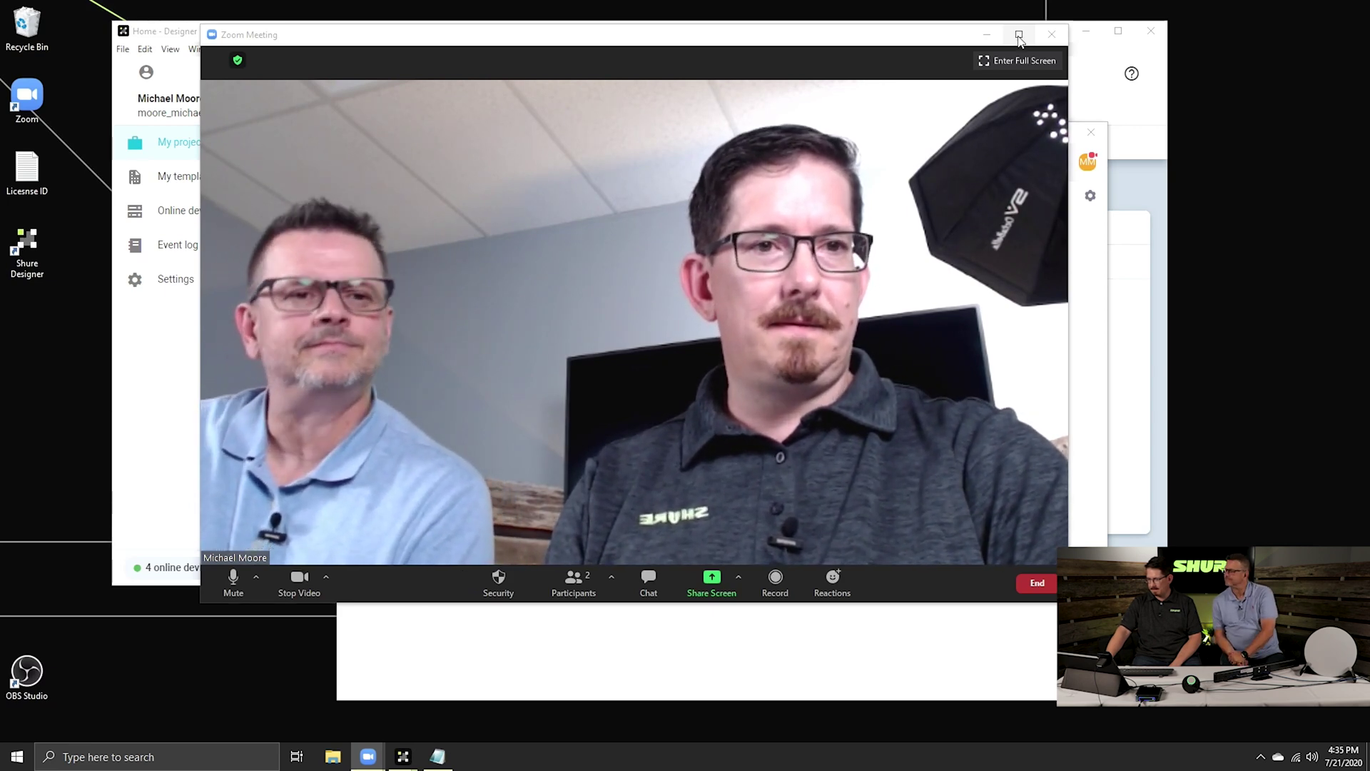
pyautogui.click(1019, 36)
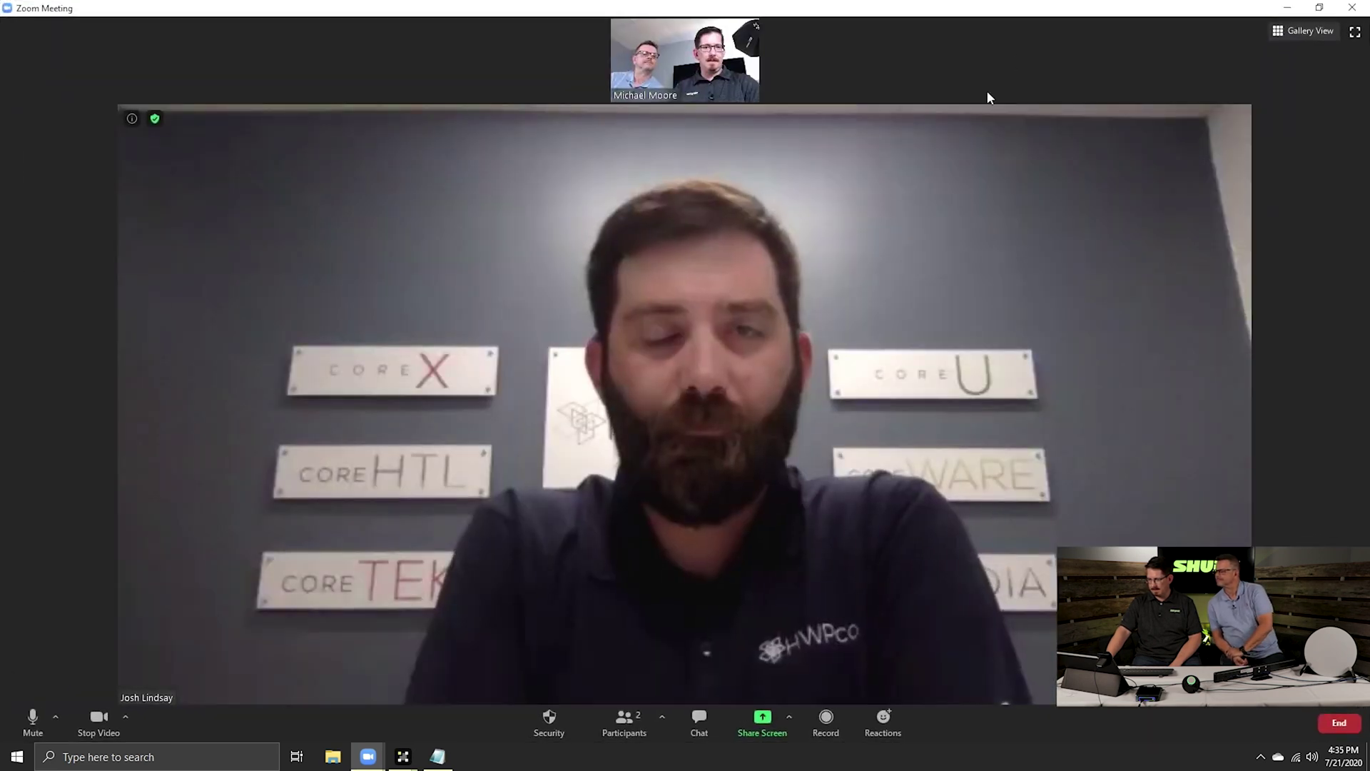